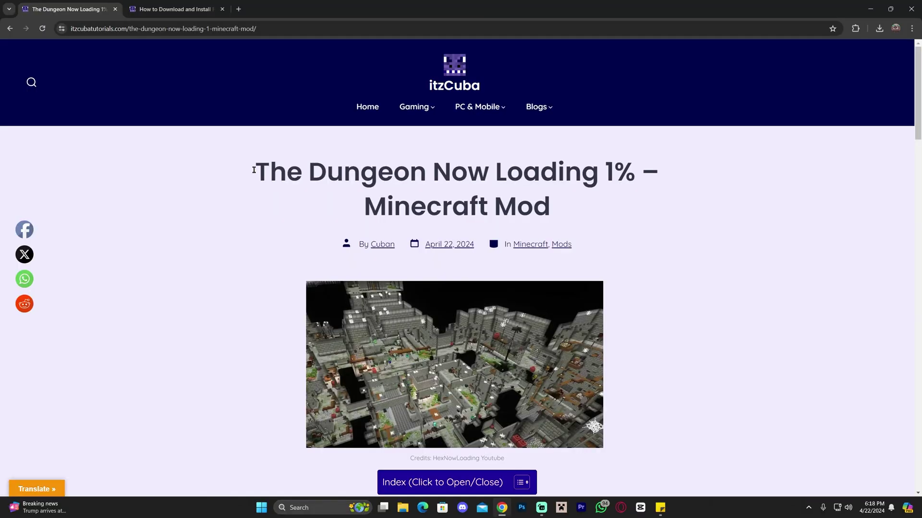
# - Use the article's Index to jump to 'How to Download the Dungeon Now Loading 1% Mod'
pyautogui.moveTo(254, 171); pyautogui.dragTo(411, 170)
pyautogui.click(536, 181)
pyautogui.scroll(-10, 243, 185)
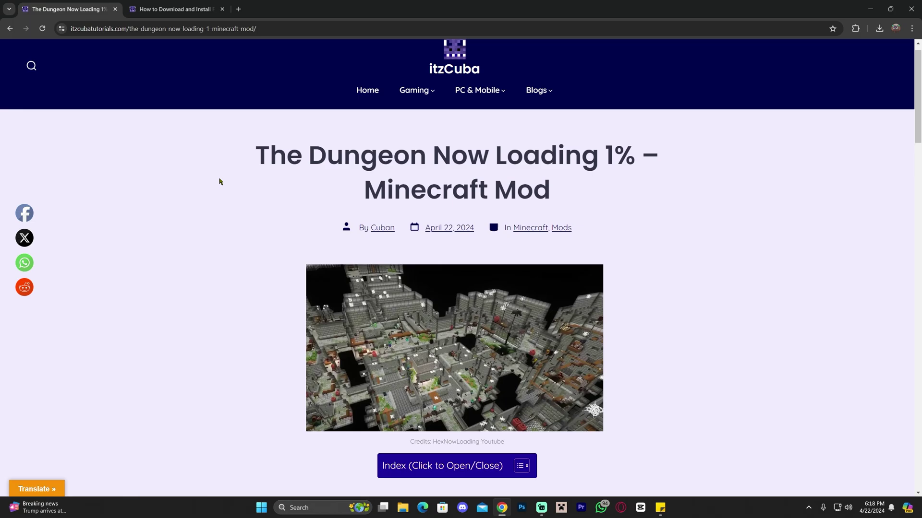
pyautogui.scroll(-15, 634, 182)
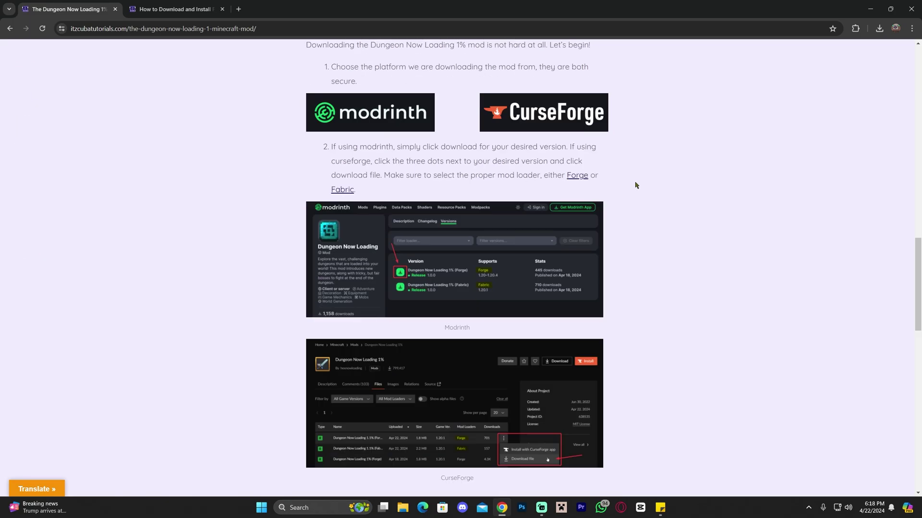
pyautogui.scroll(20, 664, 198)
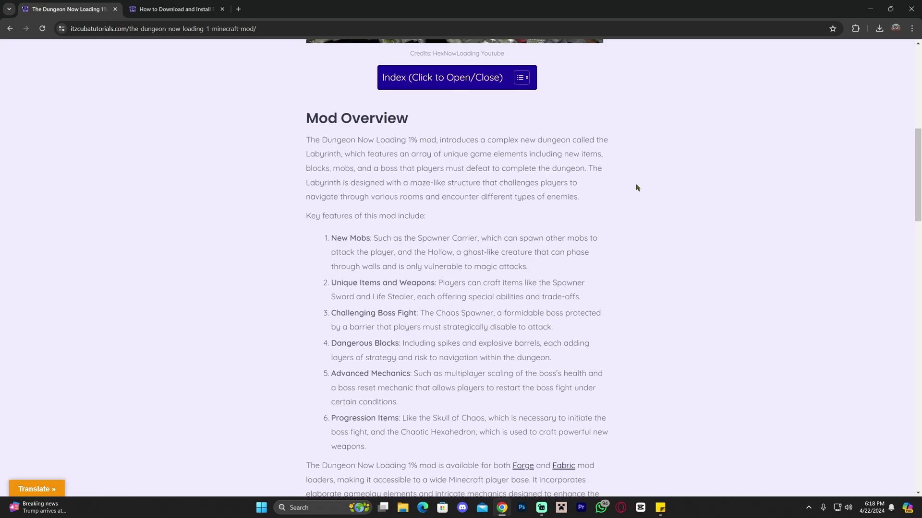
pyautogui.scroll(-10, 636, 187)
pyautogui.scroll(10, 645, 206)
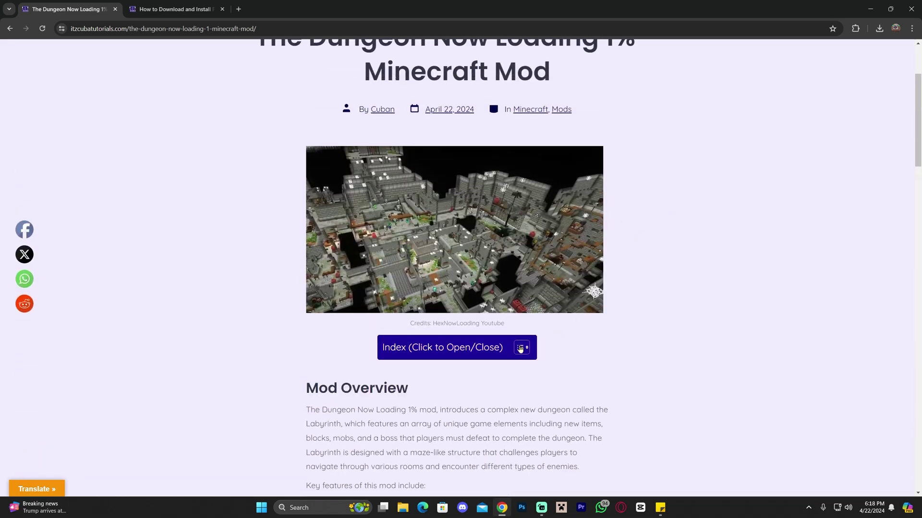
pyautogui.click(520, 348)
pyautogui.scroll(-2, 664, 304)
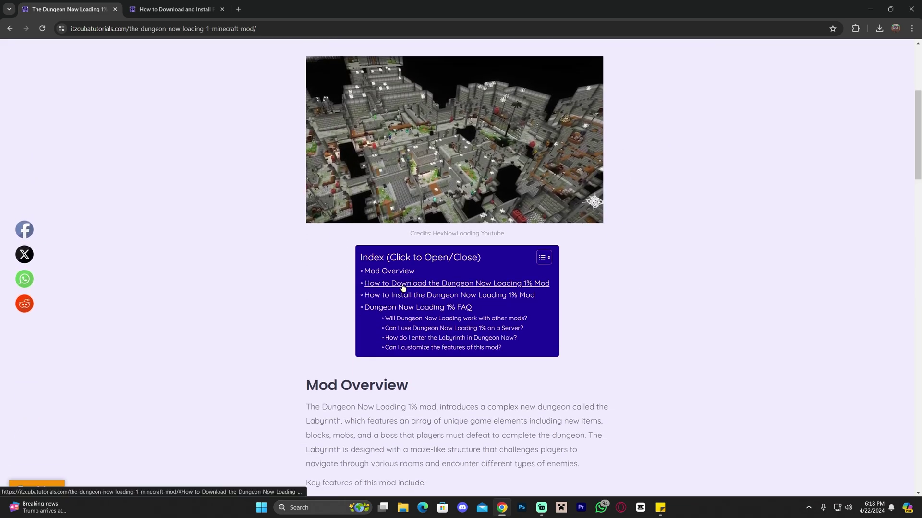
pyautogui.click(404, 283)
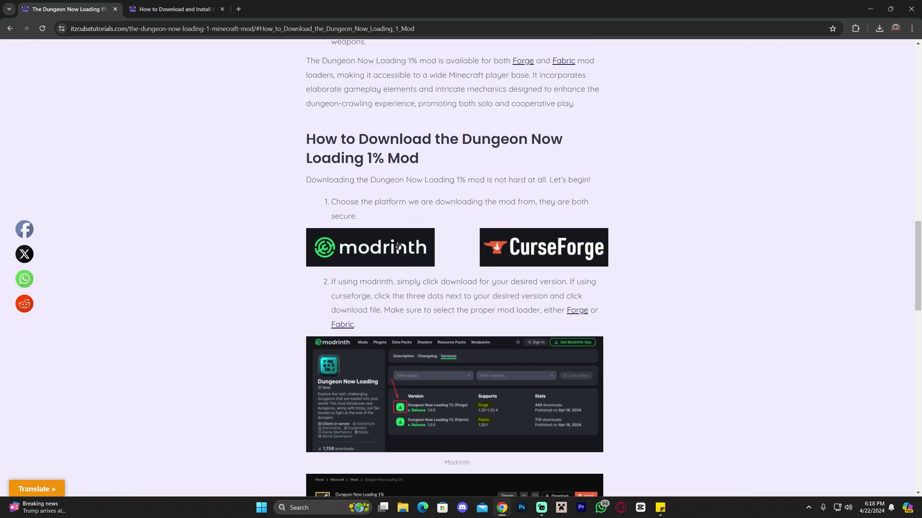
# - Download the Dungeon Now Loading 1.1% Forge jar for 1.20.1 from its Modrinth versions page
pyautogui.click(382, 251)
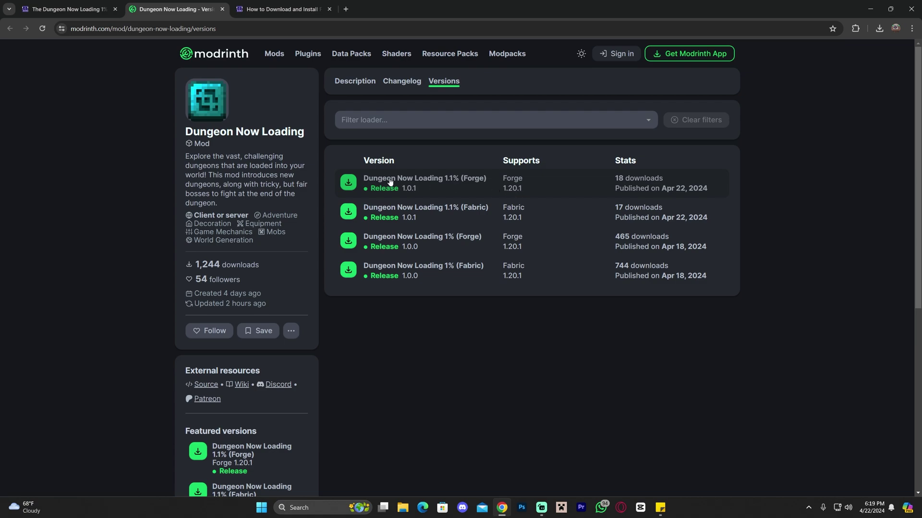
pyautogui.click(348, 183)
pyautogui.moveTo(303, 132); pyautogui.dragTo(176, 133)
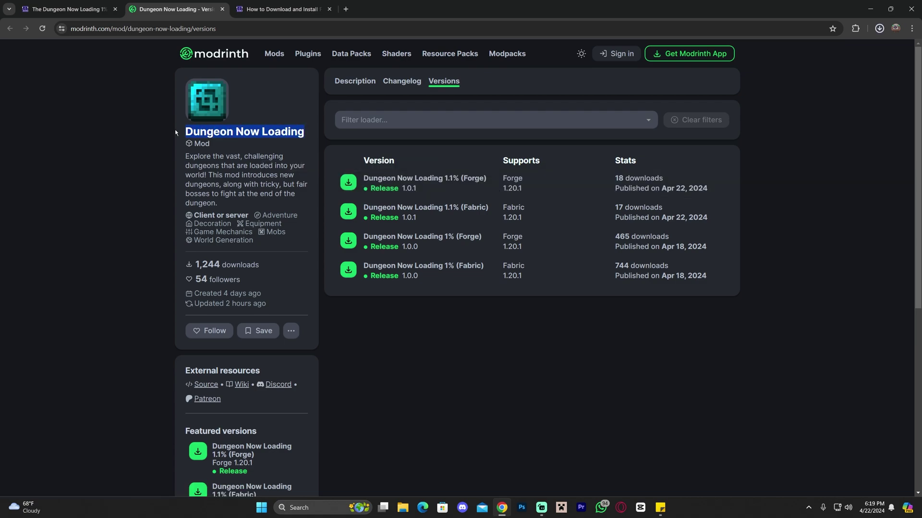
pyautogui.click(336, 139)
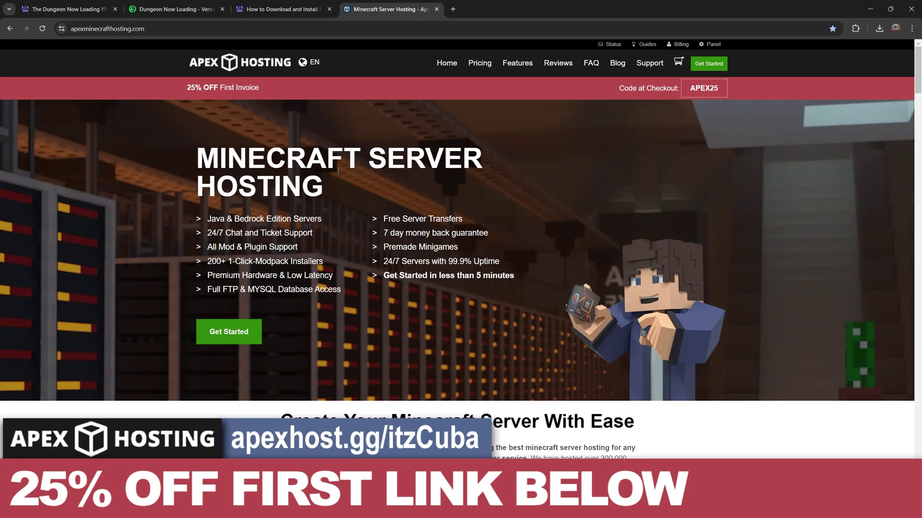
# - Add the hosted Minecraft Server to the multiplayer list using the pasted server address
pyautogui.scroll(-2, 338, 170)
pyautogui.scroll(2, 352, 158)
pyautogui.scroll(-2, 347, 203)
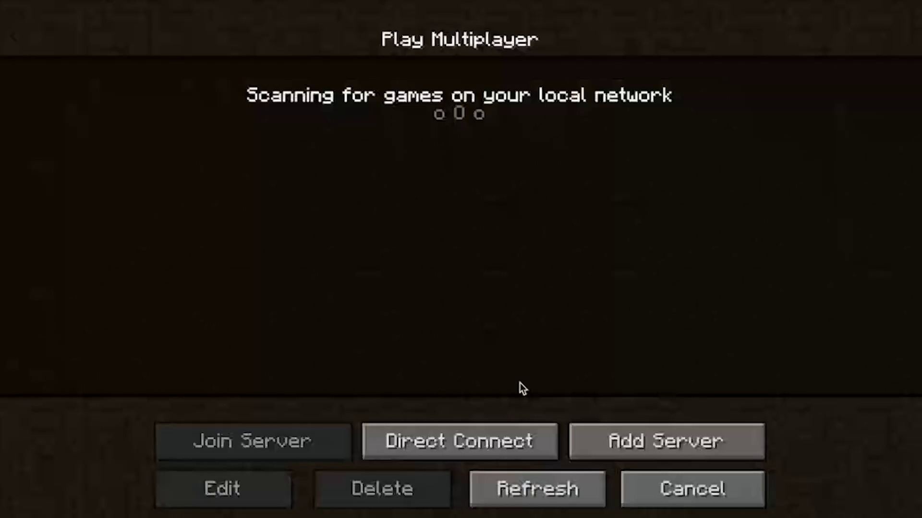
pyautogui.click(607, 439)
pyautogui.click(543, 239)
pyautogui.hotkey('ctrl', 'v')
pyautogui.click(514, 372)
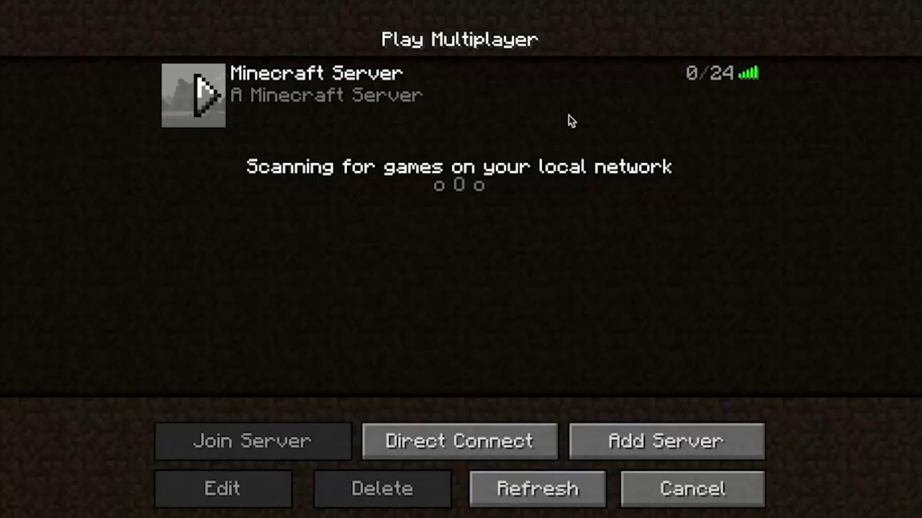
# - Join the Minecraft Server and switch its server JAR to Spigot 1.8.8
pyautogui.doubleClick(570, 120)
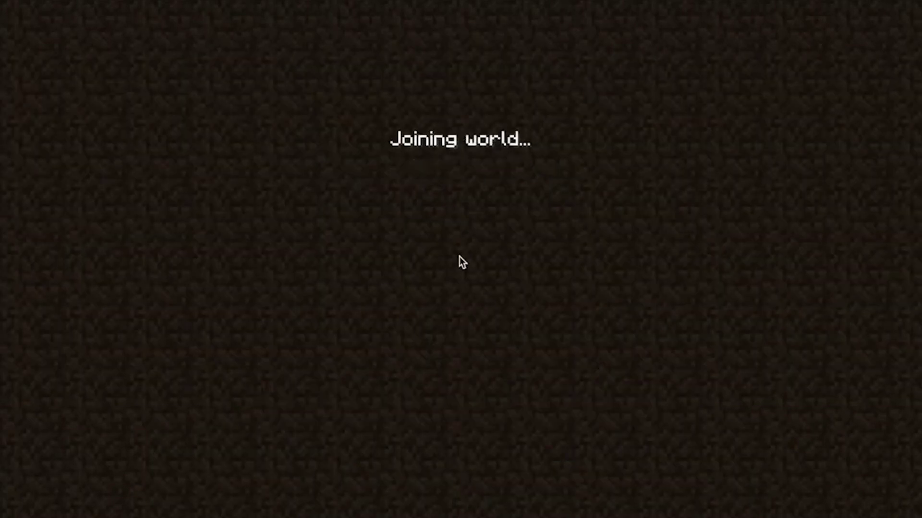
pyautogui.press('w')
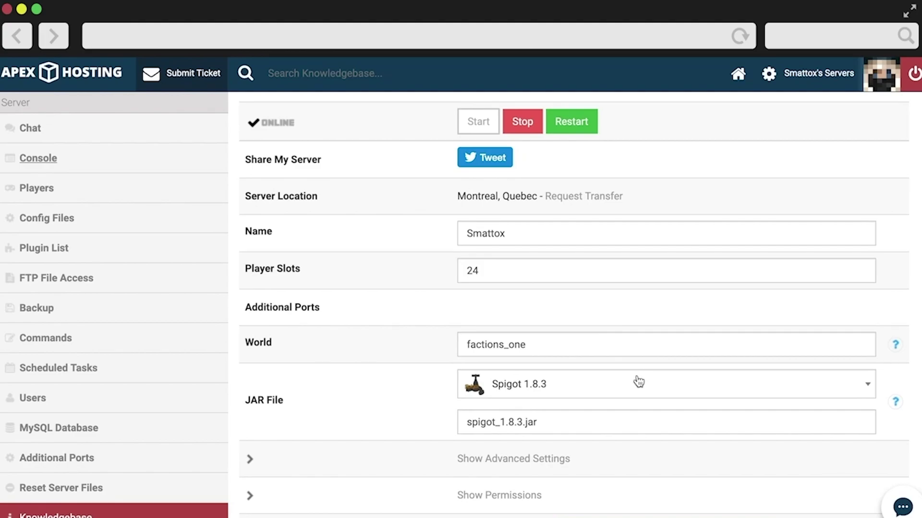
pyautogui.click(637, 382)
pyautogui.click(625, 230)
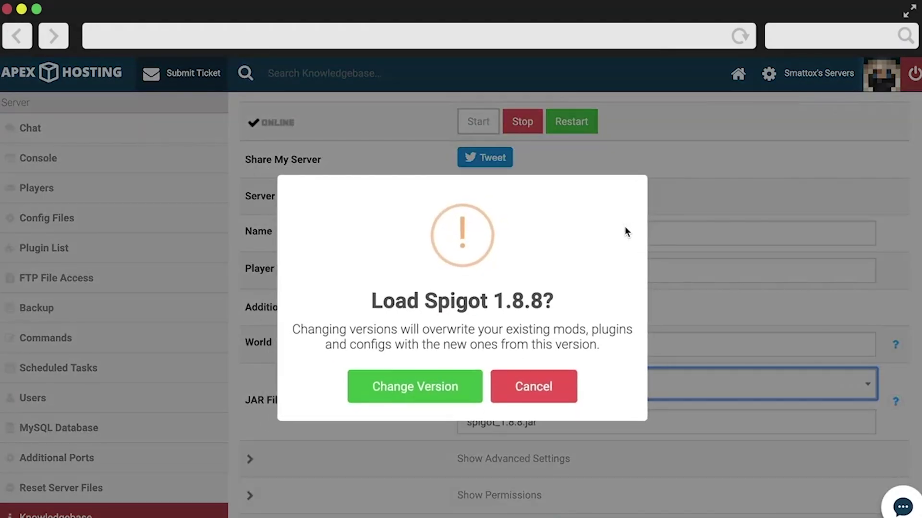
pyautogui.click(447, 390)
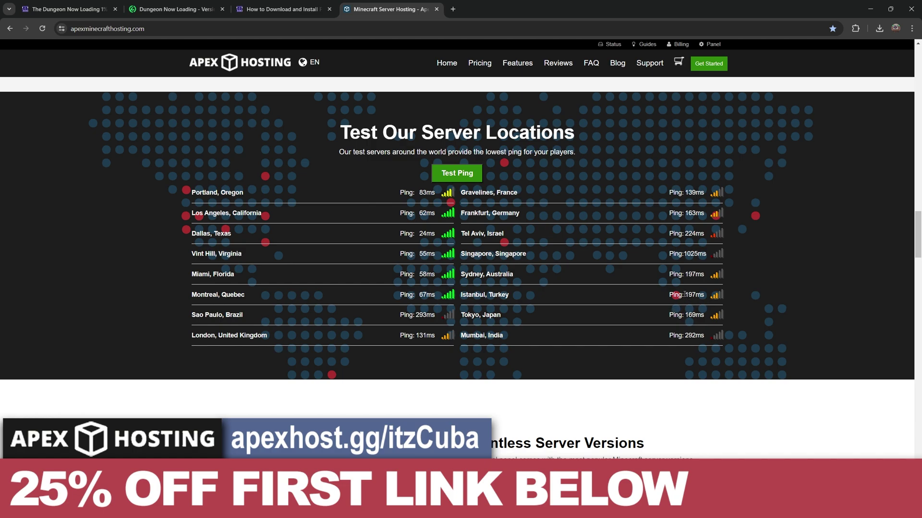
pyautogui.scroll(1, 497, 265)
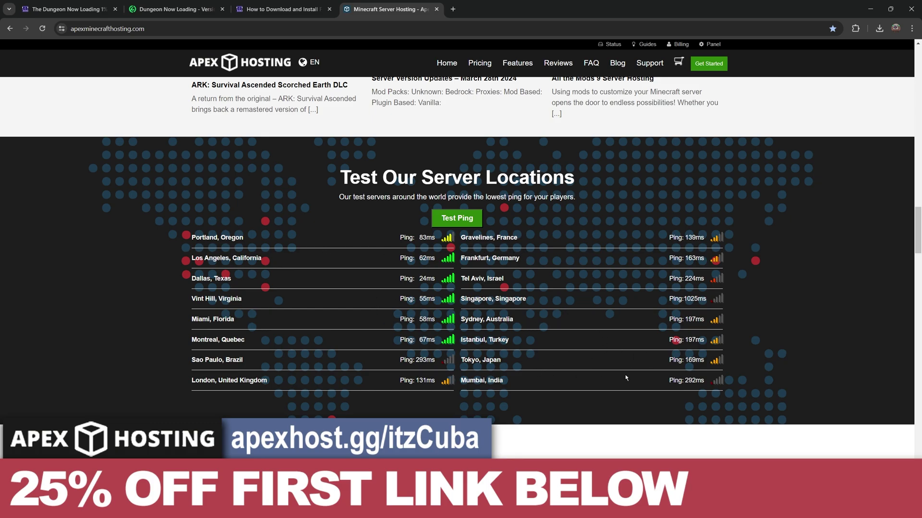
pyautogui.scroll(20, 453, 197)
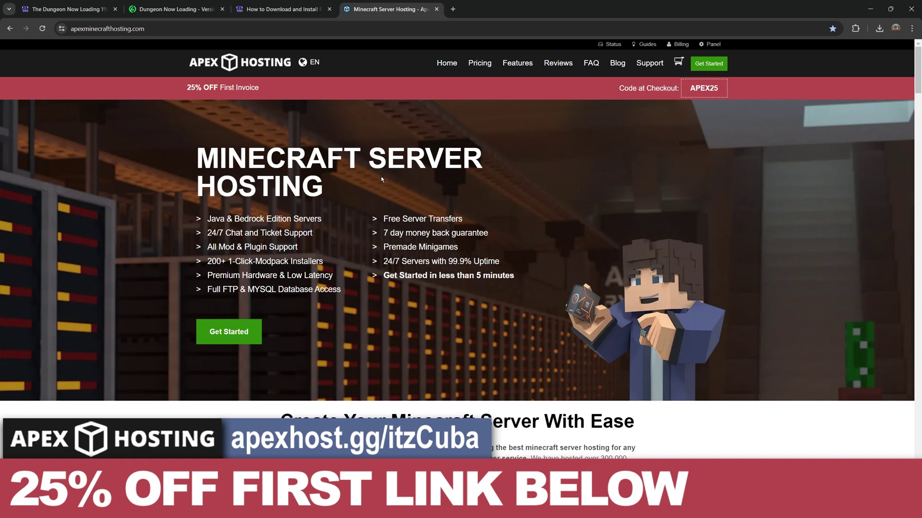
pyautogui.scroll(-3, 350, 171)
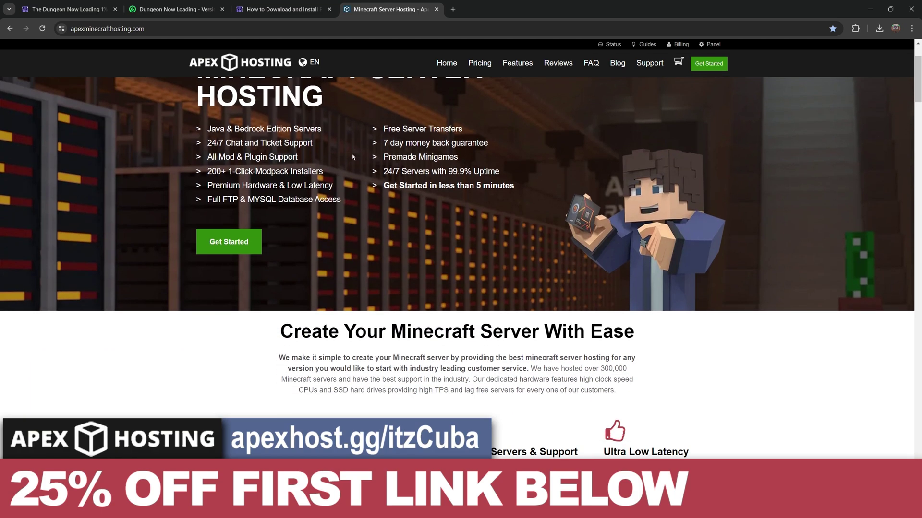
pyautogui.scroll(3, 351, 149)
pyautogui.scroll(-2, 345, 180)
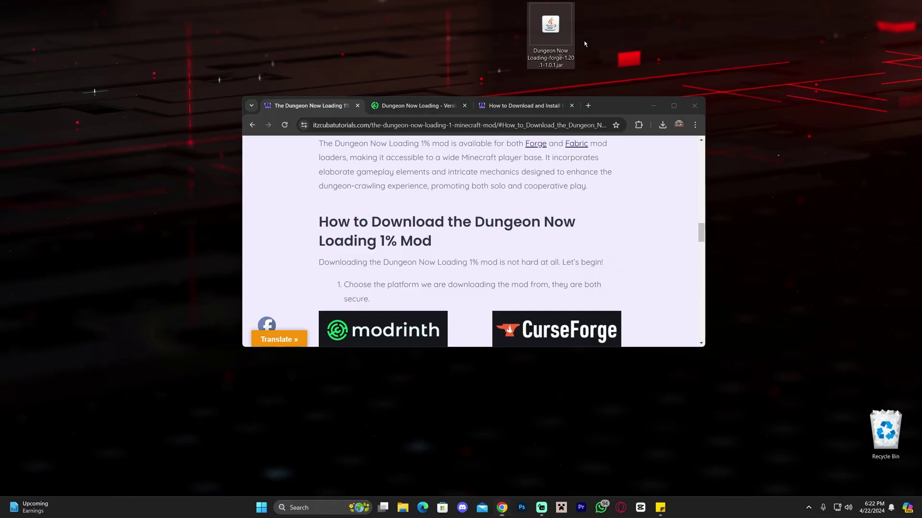
# - Position the downloaded Dungeon Now Loading forge jar on the desktop
pyautogui.moveTo(551, 27); pyautogui.dragTo(454, 26)
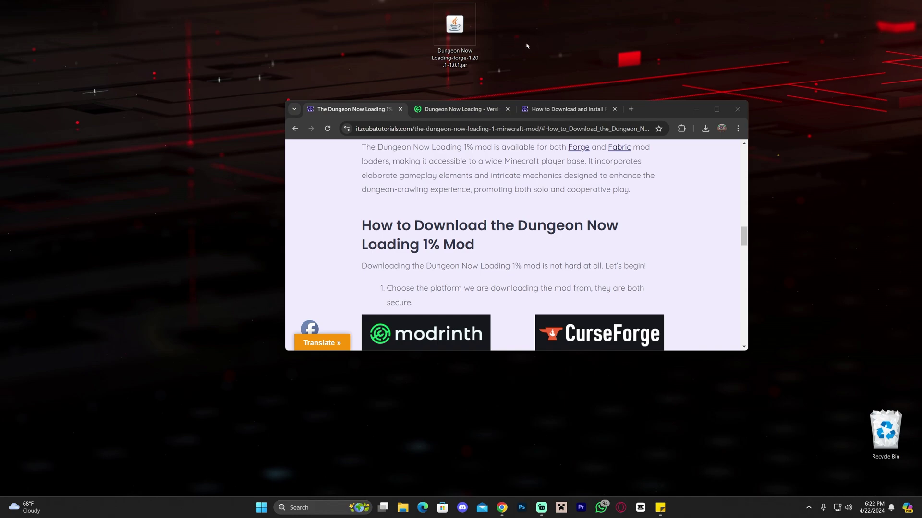
pyautogui.moveTo(527, 45); pyautogui.dragTo(413, 53)
pyautogui.click(604, 65)
# - Close the mod article and Modrinth tabs, leaving only the Forge install guide open
pyautogui.click(455, 110)
pyautogui.scroll(-1, 563, 239)
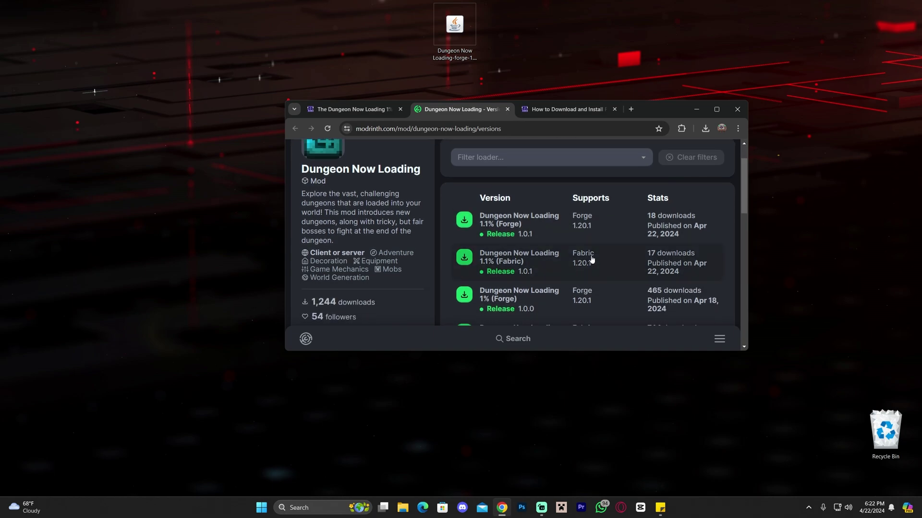
pyautogui.click(717, 109)
pyautogui.scroll(3, 485, 166)
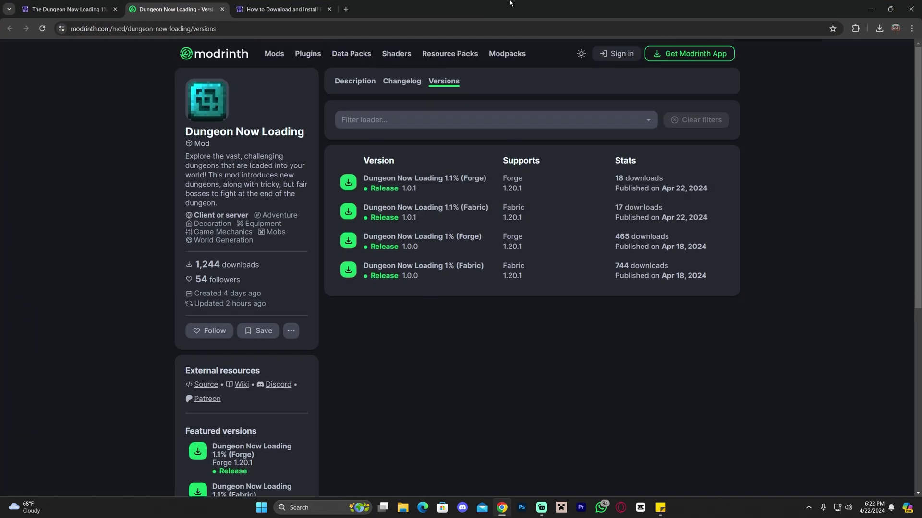
pyautogui.doubleClick(460, 9)
pyautogui.moveTo(460, 31); pyautogui.dragTo(408, 32)
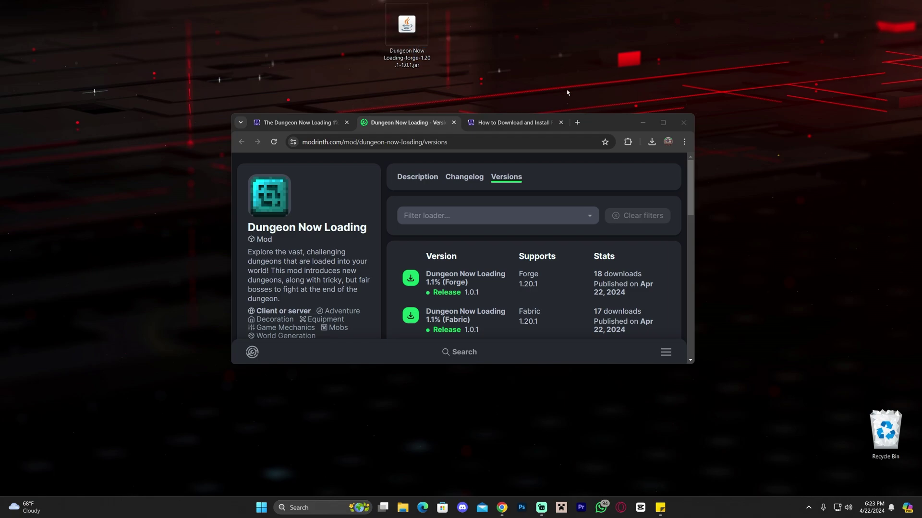
pyautogui.doubleClick(600, 127)
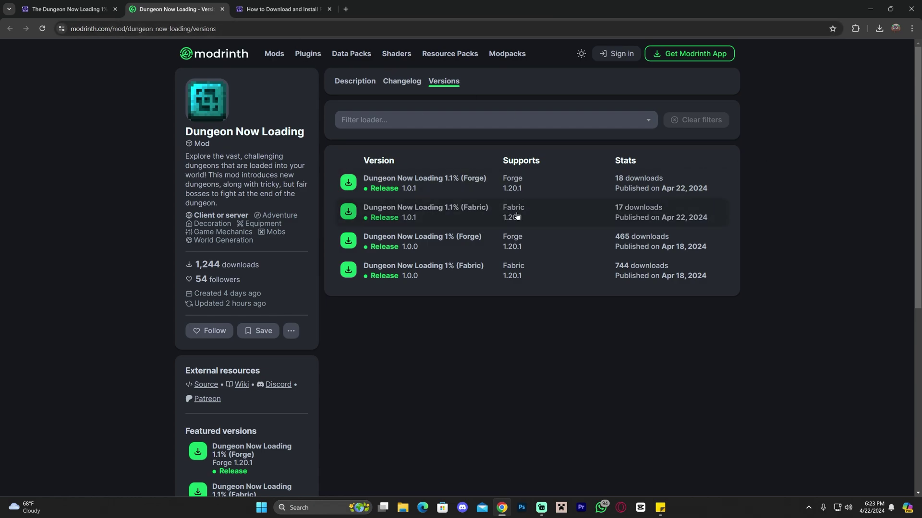
pyautogui.hotkey('ctrl', 'w')
pyautogui.hotkey('ctrl', 'w')
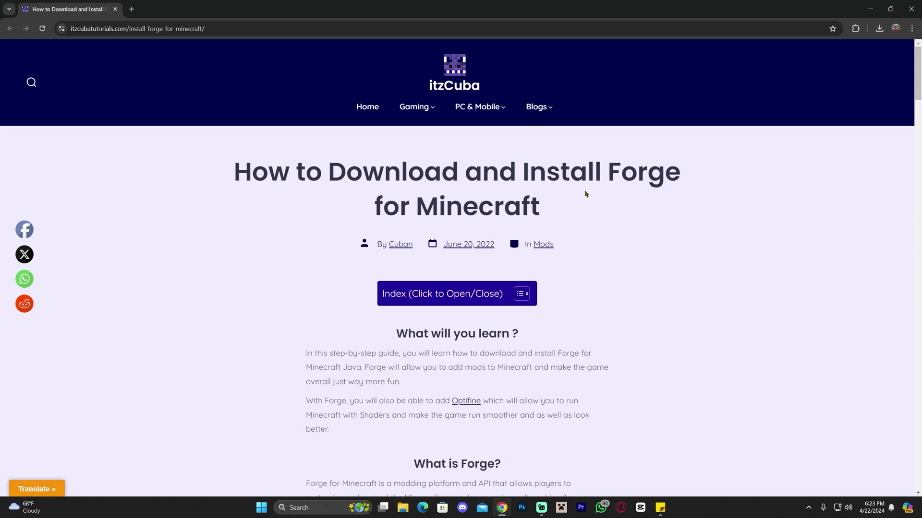
# - Open the Forge downloads page from the install guide
pyautogui.scroll(-20, 585, 193)
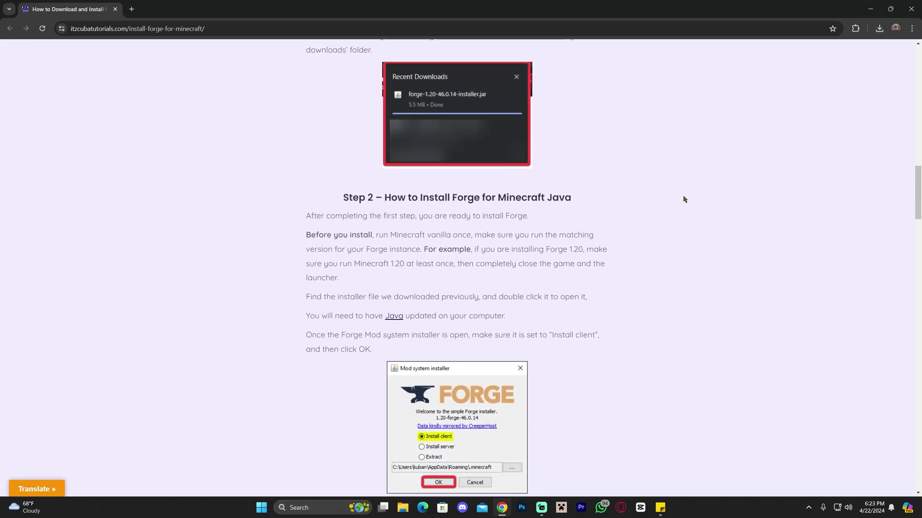
pyautogui.scroll(-10, 672, 197)
pyautogui.scroll(20, 648, 192)
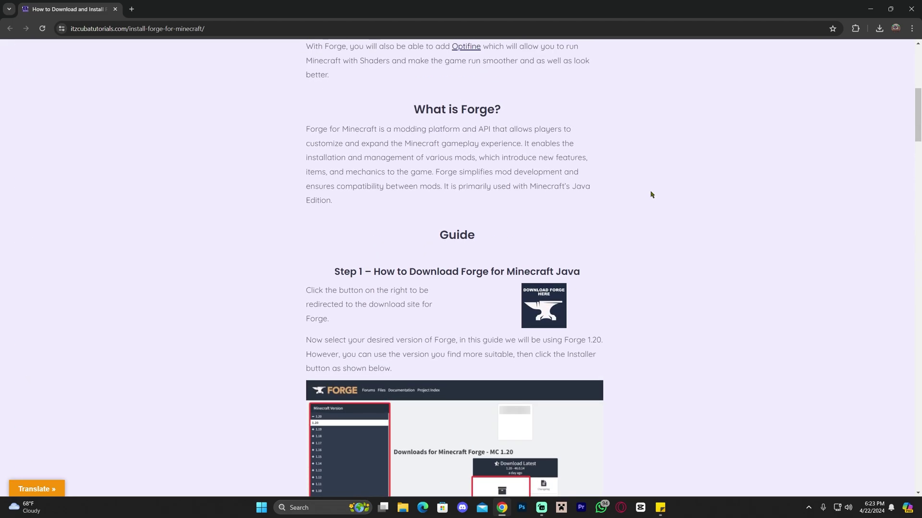
pyautogui.scroll(5, 655, 192)
pyautogui.scroll(-4, 646, 193)
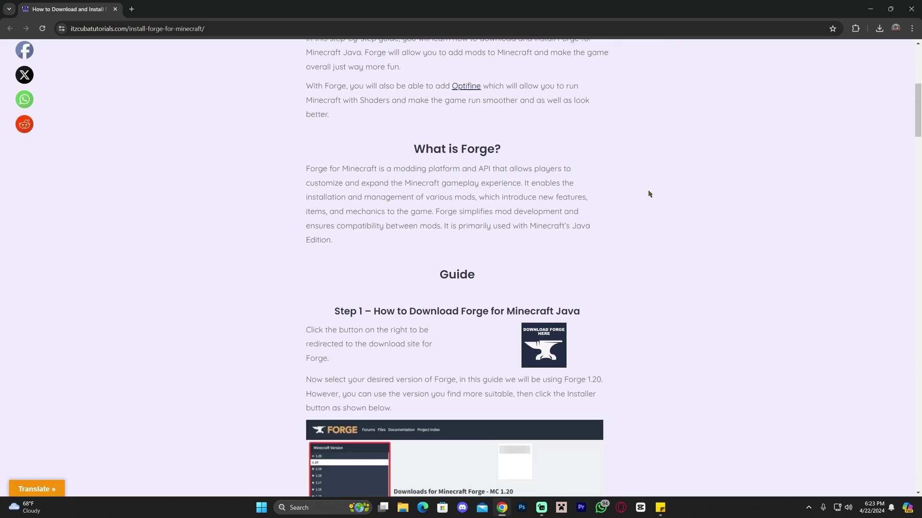
pyautogui.scroll(-2, 576, 274)
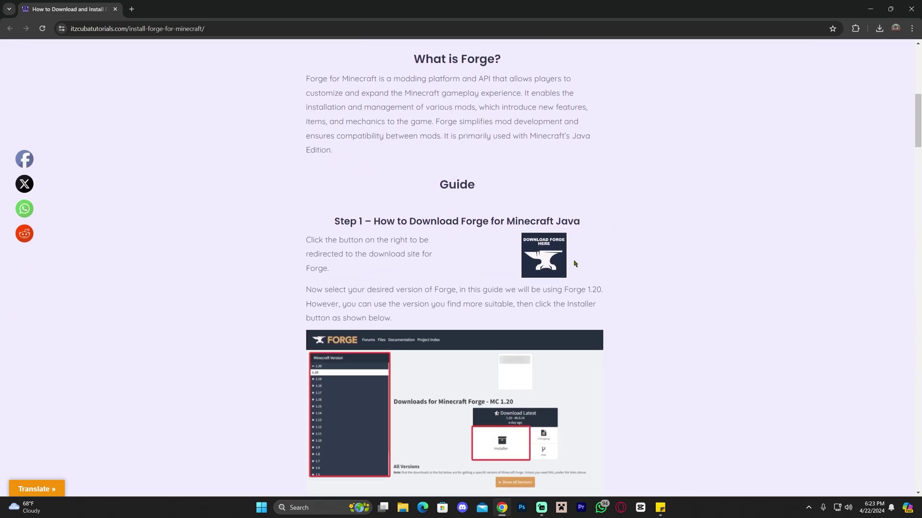
pyautogui.click(549, 252)
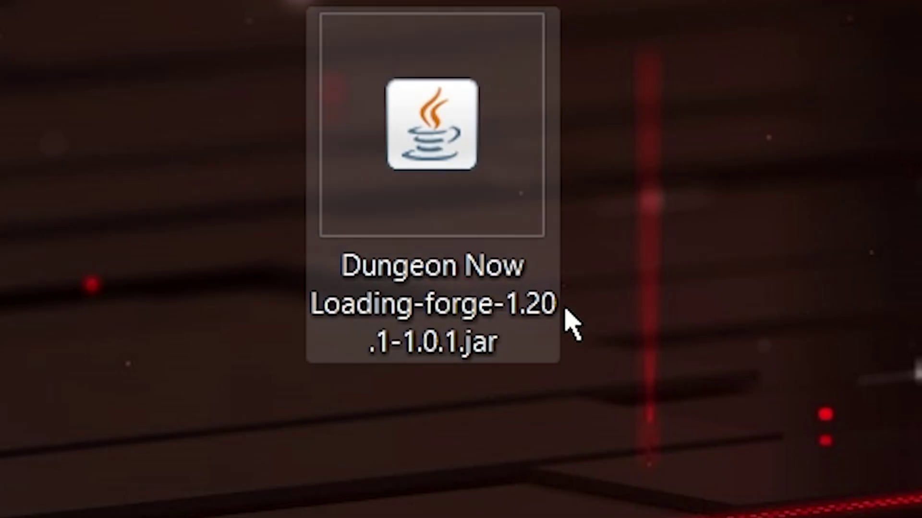
pyautogui.moveTo(820, 486); pyautogui.dragTo(315, 201)
pyautogui.moveTo(585, 430); pyautogui.dragTo(375, 251)
pyautogui.moveTo(396, 47); pyautogui.dragTo(395, 47)
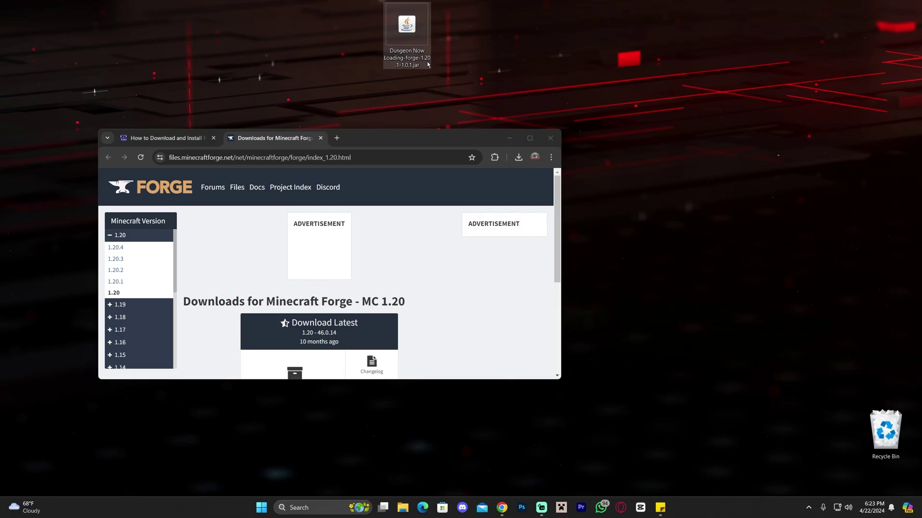
pyautogui.doubleClick(408, 138)
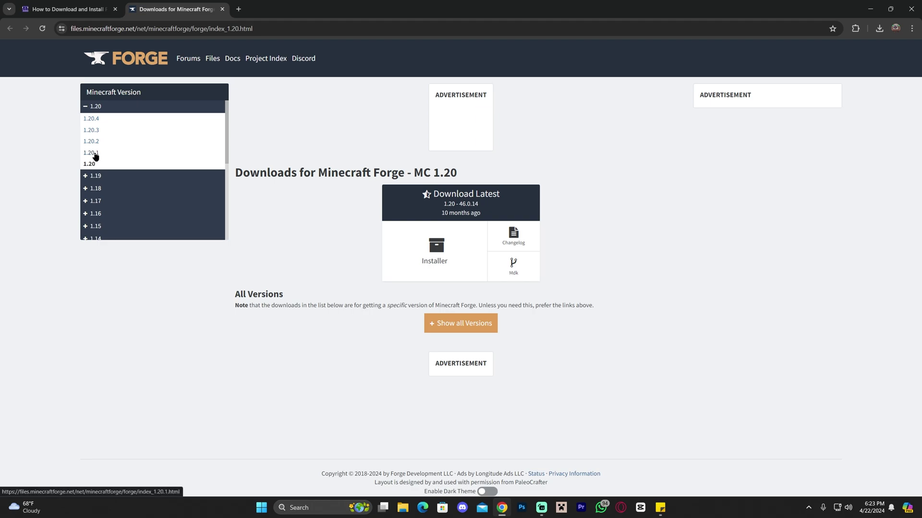
# - Save the latest 1.20.1 installer, forge-1.20.1-47.2.30-installer.jar, to the Downloads folder
pyautogui.click(95, 155)
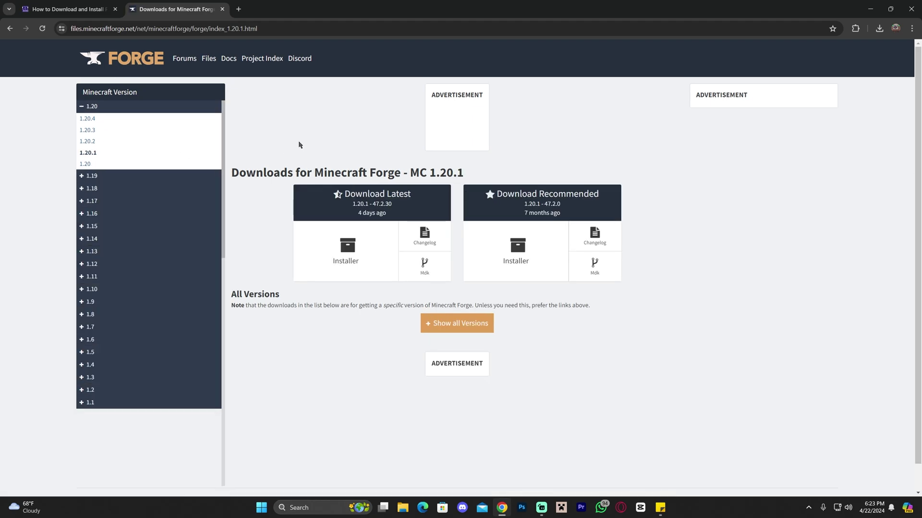
pyautogui.moveTo(468, 173); pyautogui.dragTo(410, 173)
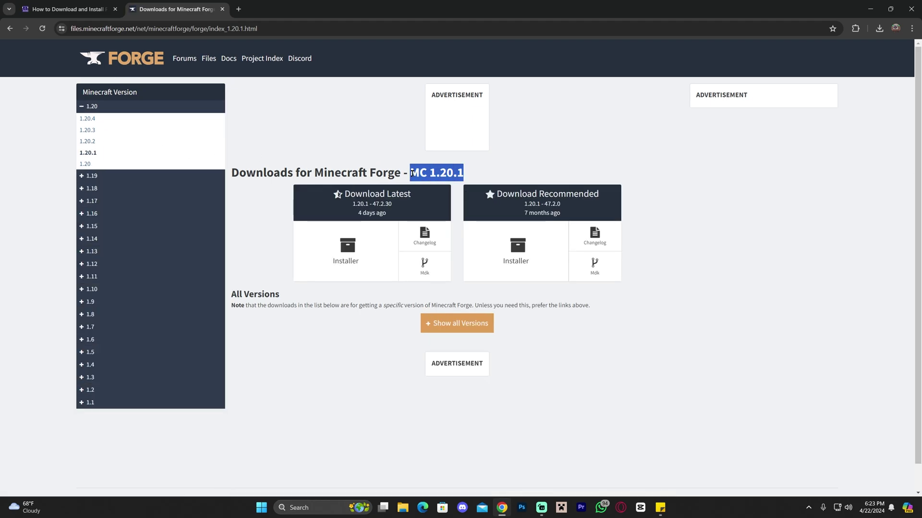
pyautogui.click(139, 159)
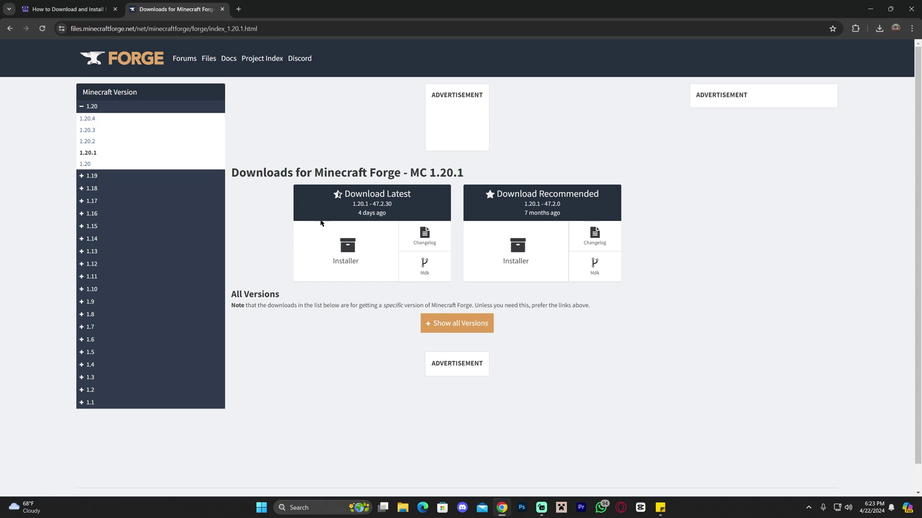
pyautogui.click(356, 247)
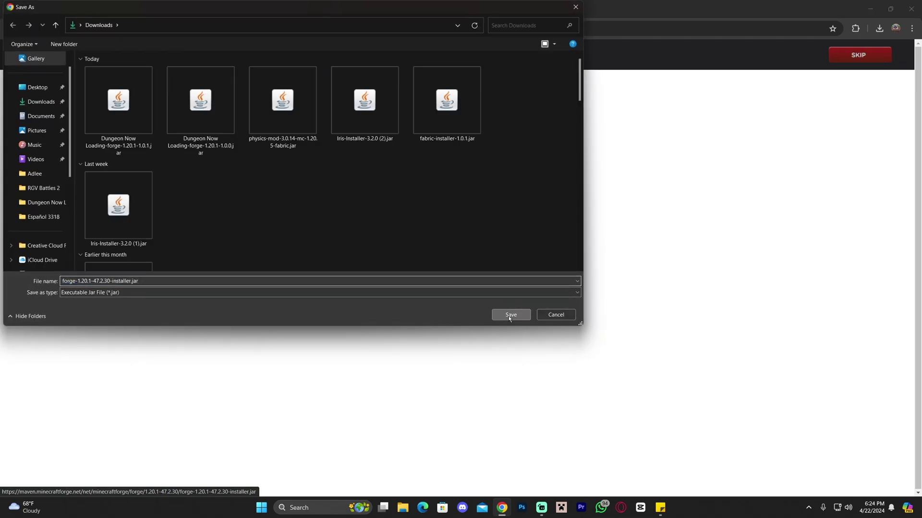
pyautogui.click(508, 314)
pyautogui.doubleClick(578, 2)
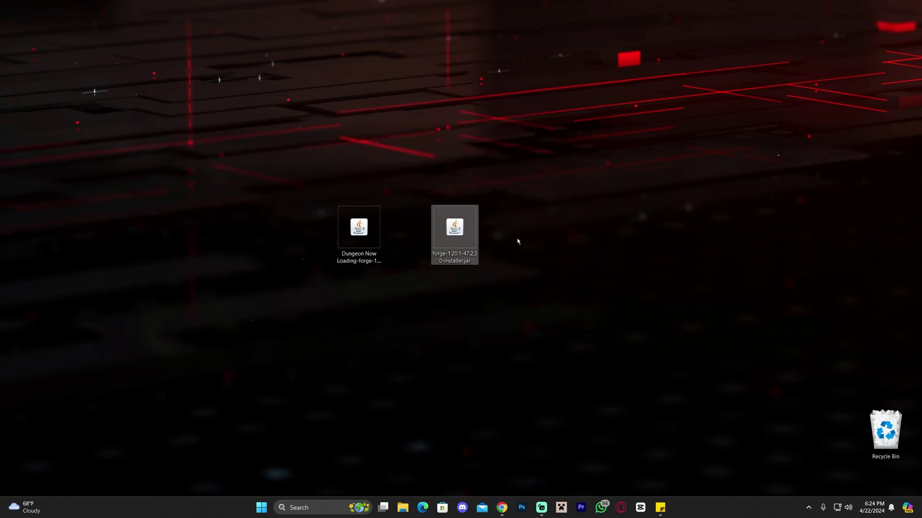
# - Place the Forge installer jar beside the Dungeon Now Loading jar on the desktop and run it
pyautogui.moveTo(454, 240); pyautogui.dragTo(407, 242)
pyautogui.moveTo(473, 214); pyautogui.dragTo(339, 263)
pyautogui.moveTo(412, 224); pyautogui.dragTo(507, 223)
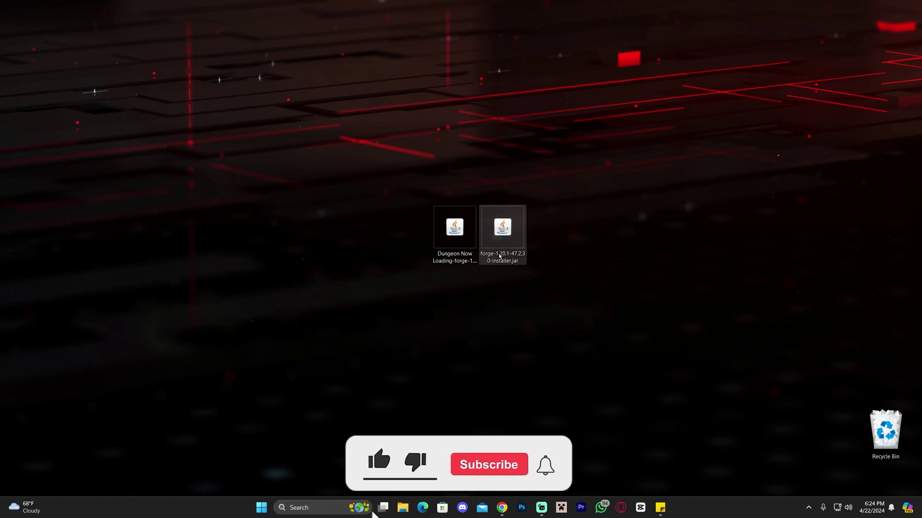
pyautogui.moveTo(451, 233); pyautogui.dragTo(356, 232)
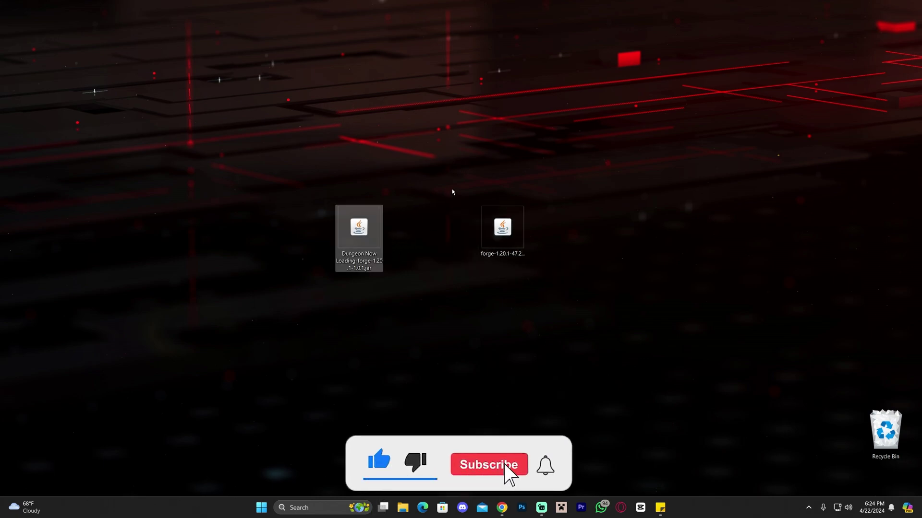
pyautogui.click(453, 192)
pyautogui.click(501, 228)
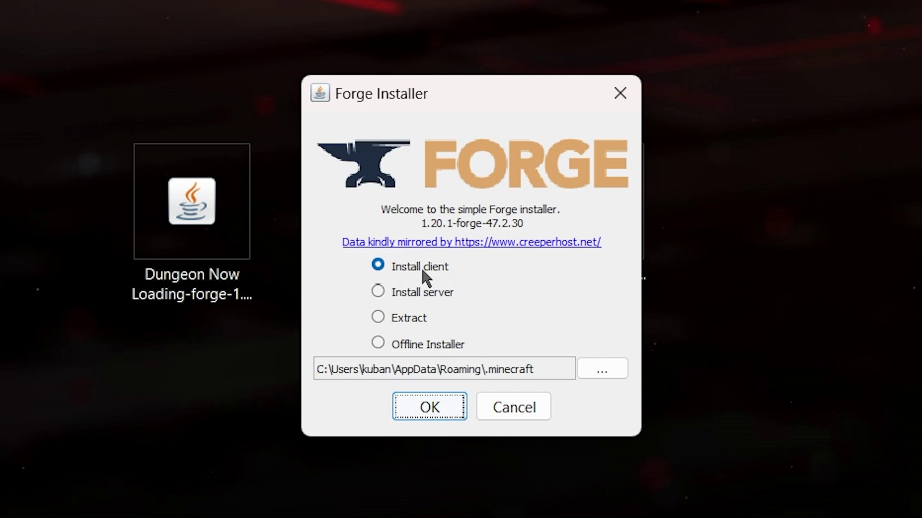
# - Install the Forge 1.20.1-47.2.30 client into .minecraft and dismiss the completion message
pyautogui.click(425, 416)
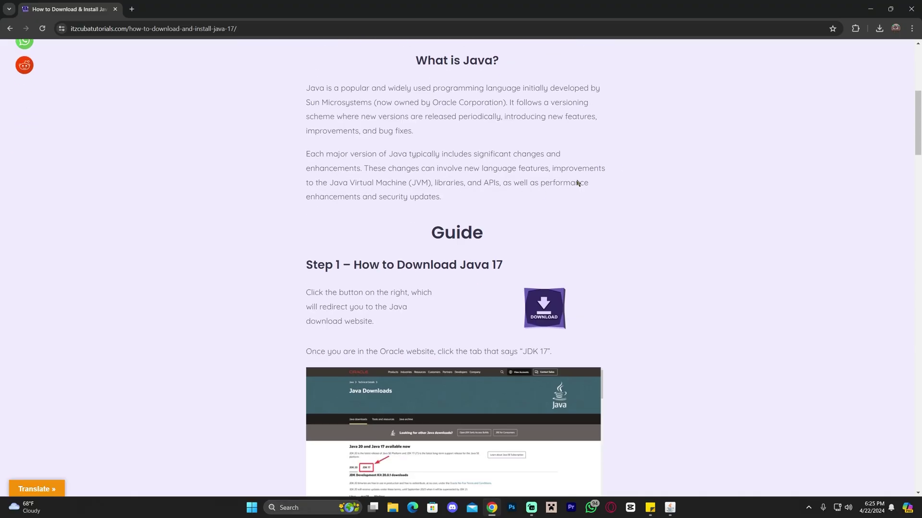
pyautogui.scroll(-10, 582, 181)
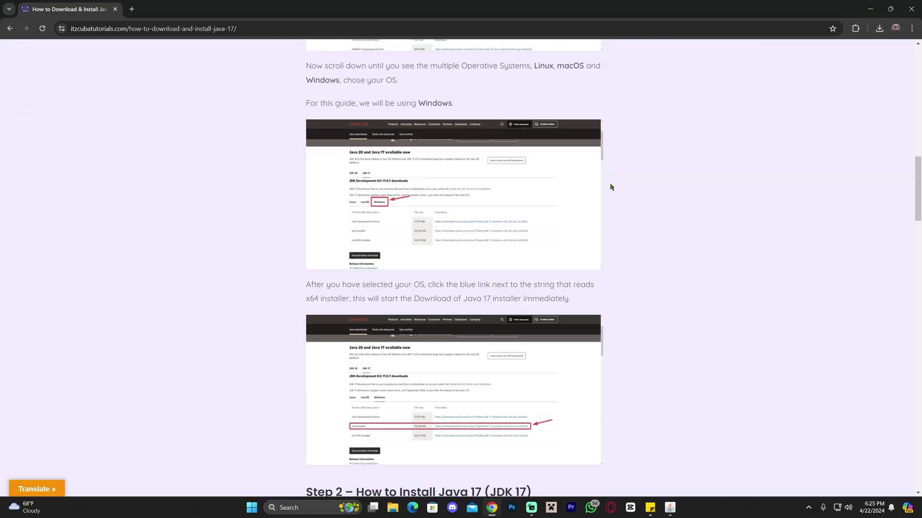
pyautogui.scroll(15, 610, 202)
pyautogui.click(870, 8)
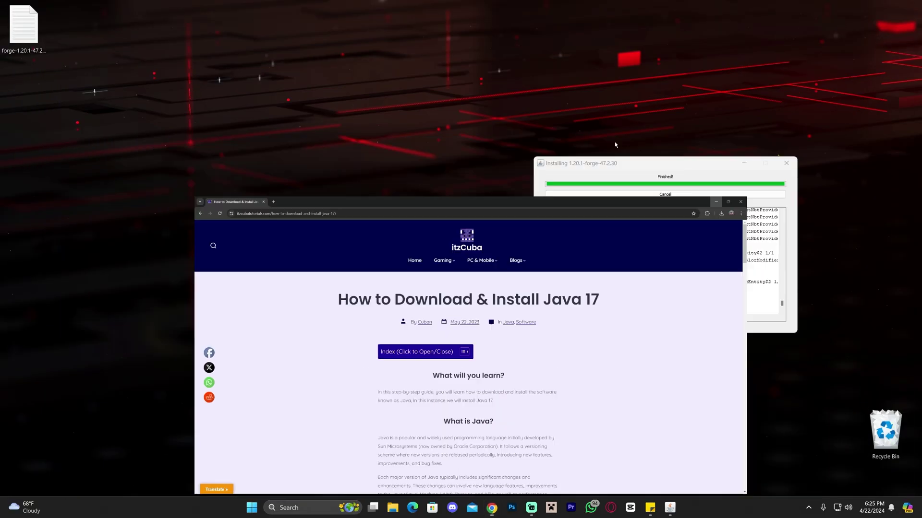
pyautogui.click(458, 262)
# - Delete the leftover forge log file and set the installer jar beside the Dungeon jar
pyautogui.moveTo(455, 227); pyautogui.dragTo(406, 159)
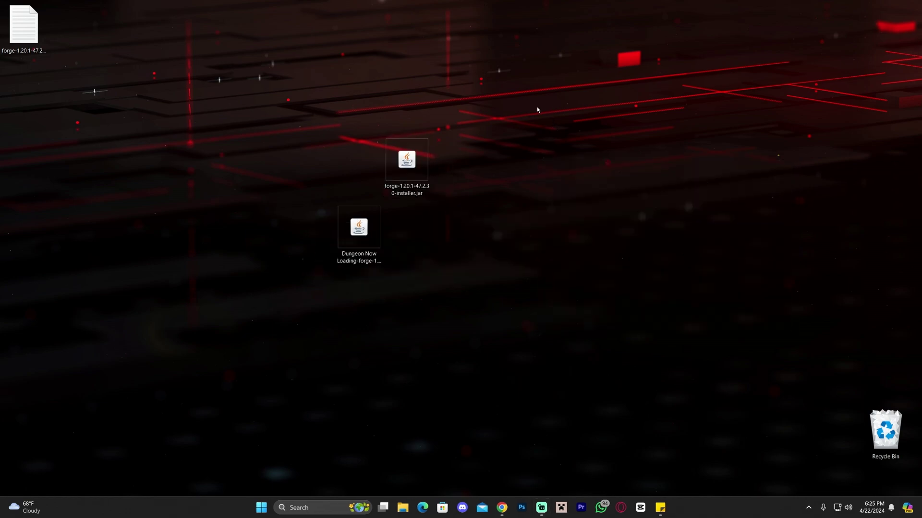
pyautogui.click(404, 133)
pyautogui.moveTo(94, 66); pyautogui.dragTo(2, 3)
pyautogui.press('Delete')
pyautogui.moveTo(492, 169); pyautogui.dragTo(366, 123)
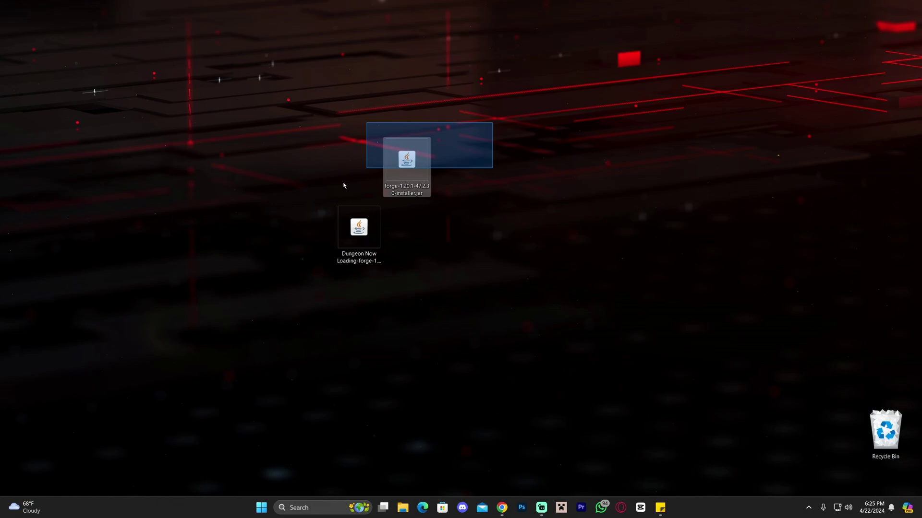
pyautogui.moveTo(403, 168); pyautogui.dragTo(451, 236)
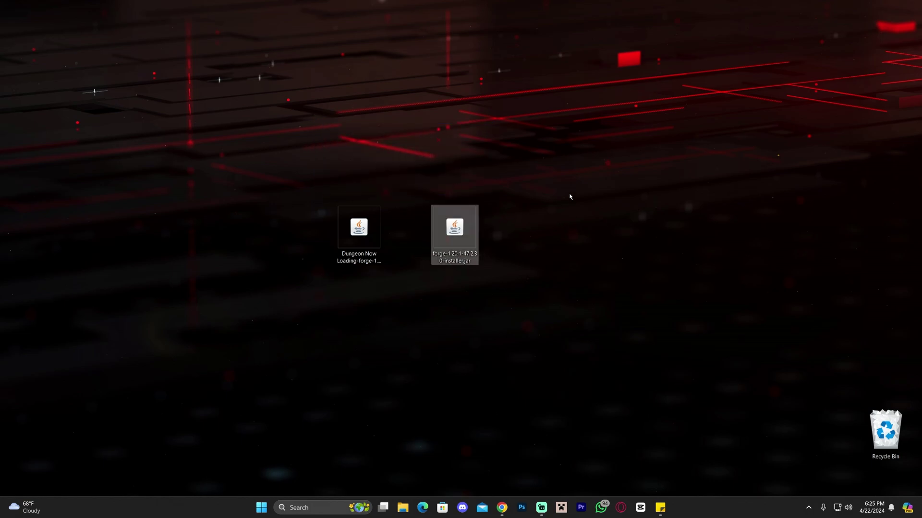
pyautogui.moveTo(558, 190); pyautogui.dragTo(241, 267)
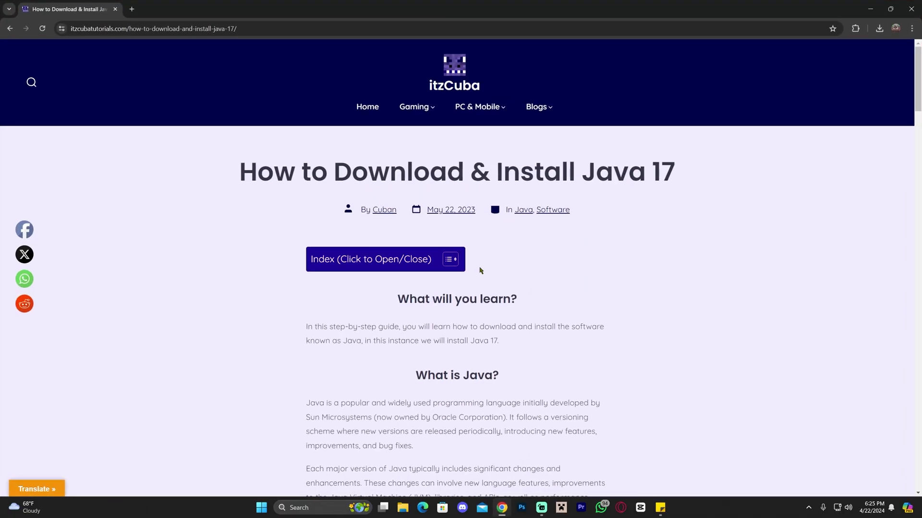
pyautogui.scroll(-15, 480, 271)
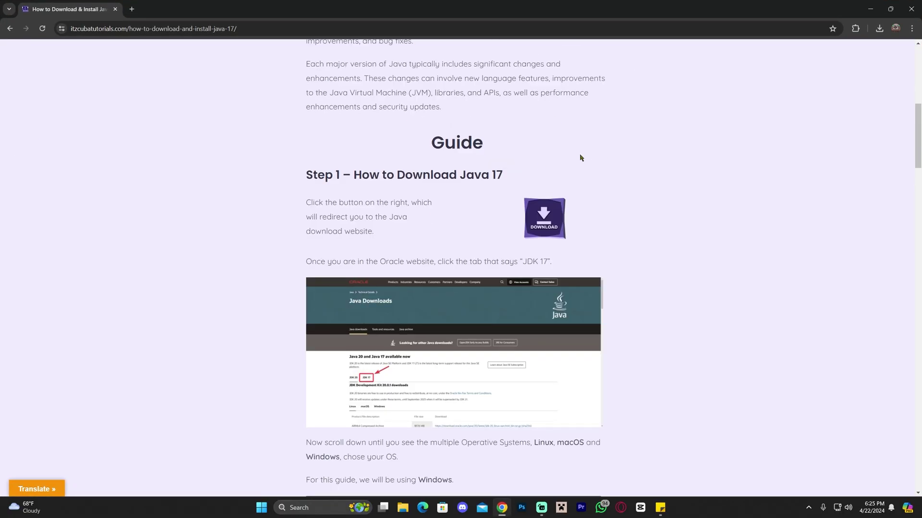
pyautogui.scroll(-20, 496, 177)
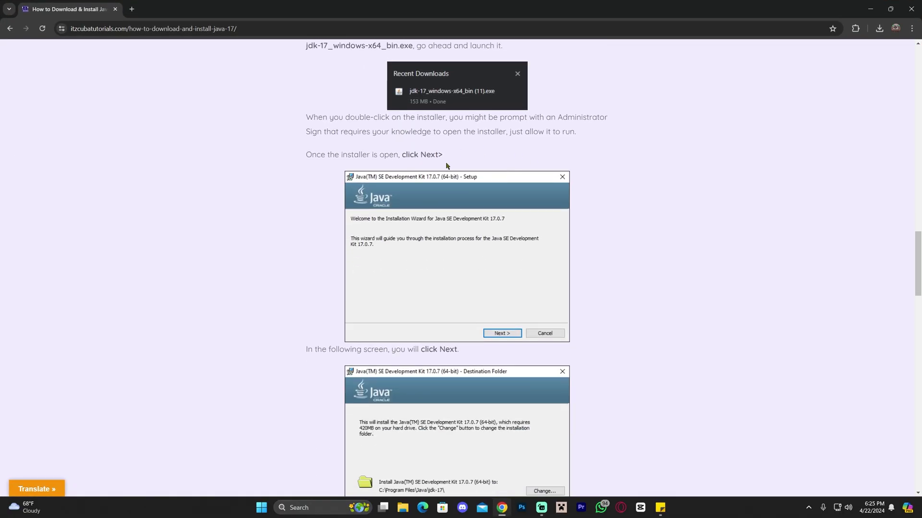
pyautogui.scroll(20, 562, 233)
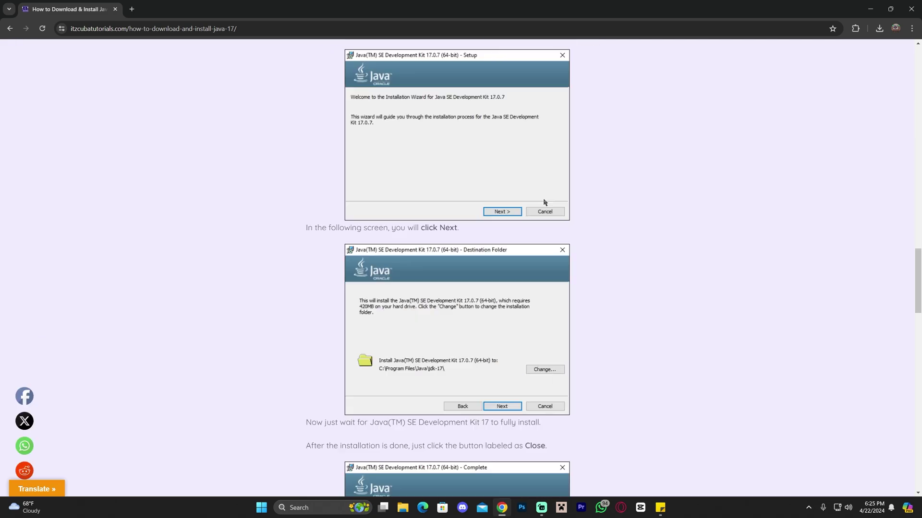
pyautogui.click(869, 10)
# - Delete the Forge installer jar from the desktop and start the Minecraft Launcher from the taskbar
pyautogui.moveTo(580, 295); pyautogui.dragTo(309, 197)
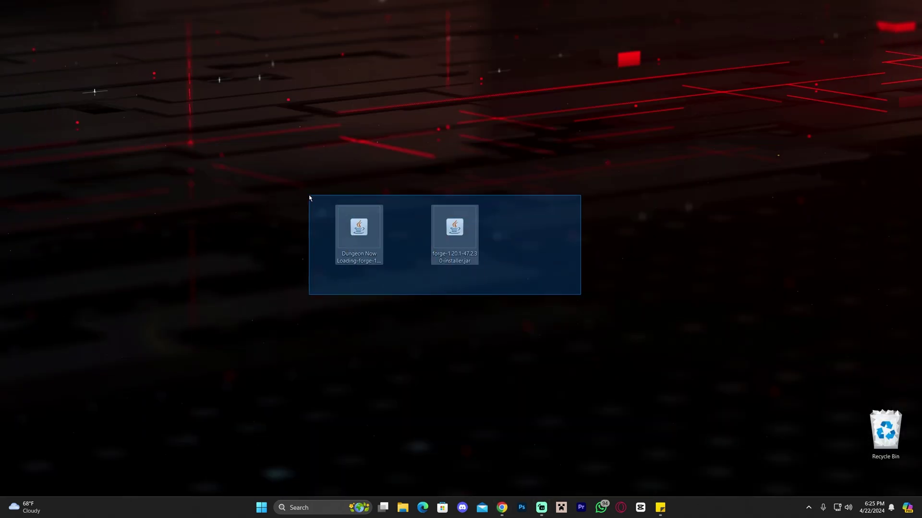
pyautogui.click(462, 234)
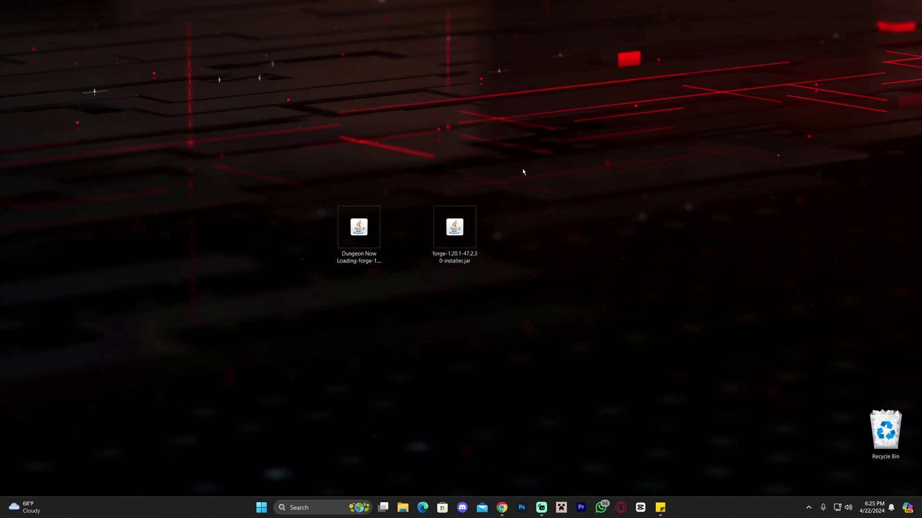
pyautogui.click(485, 294)
pyautogui.moveTo(546, 277); pyautogui.dragTo(463, 221)
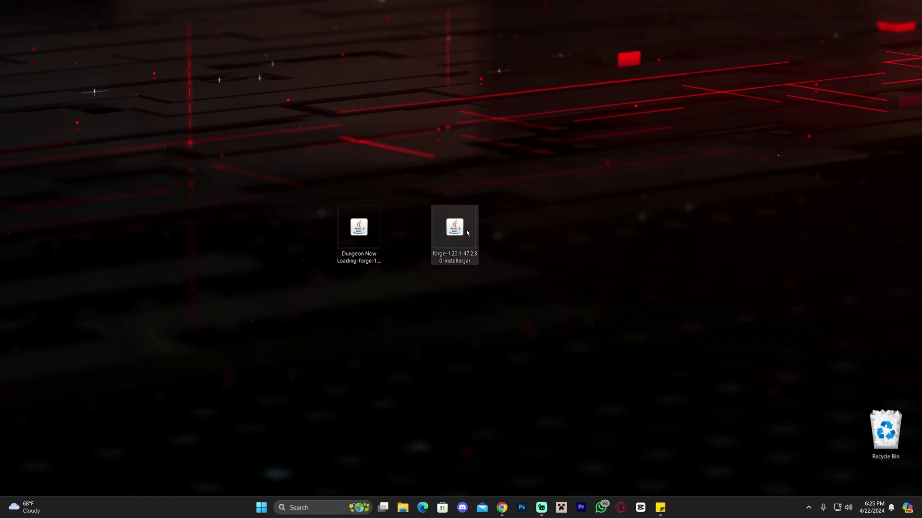
pyautogui.press('Delete')
pyautogui.moveTo(84, 85); pyautogui.dragTo(29, 51)
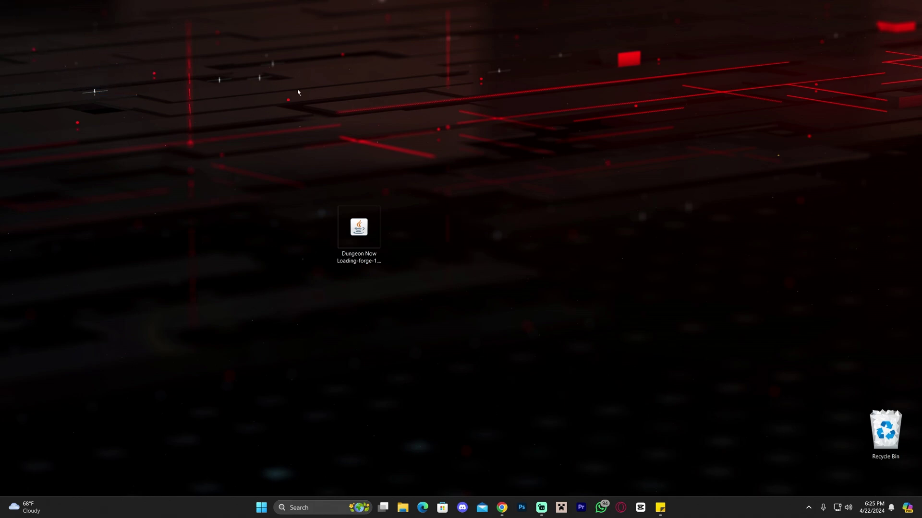
pyautogui.click(561, 508)
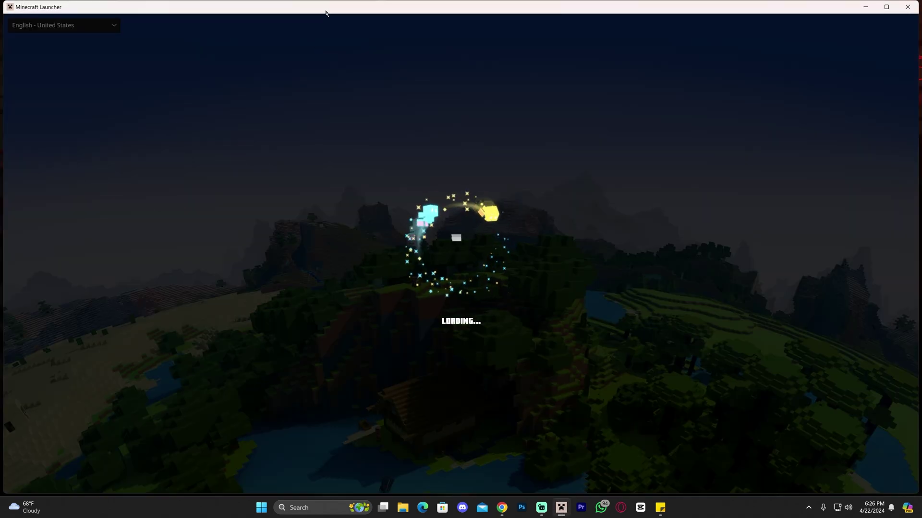
# - Maximize the launcher, check the Modded installations list for forge, and start a new installation
pyautogui.doubleClick(325, 8)
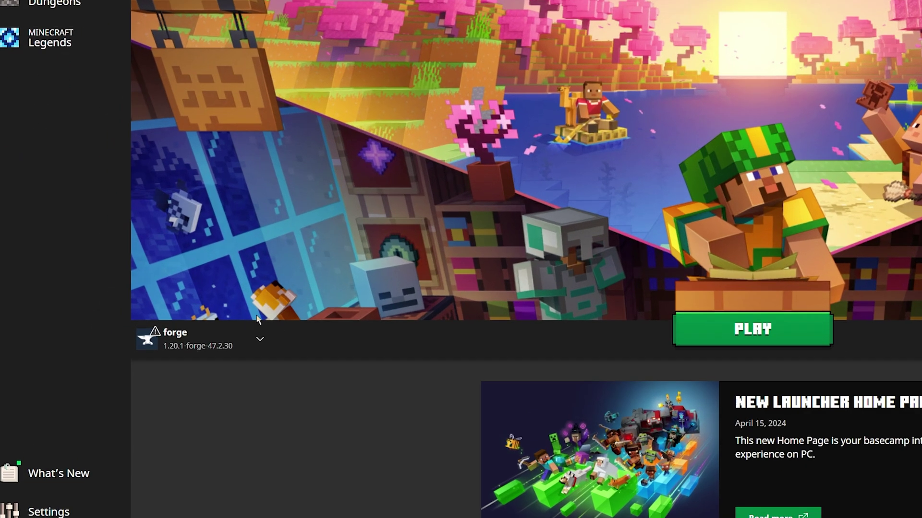
pyautogui.moveTo(135, 370)
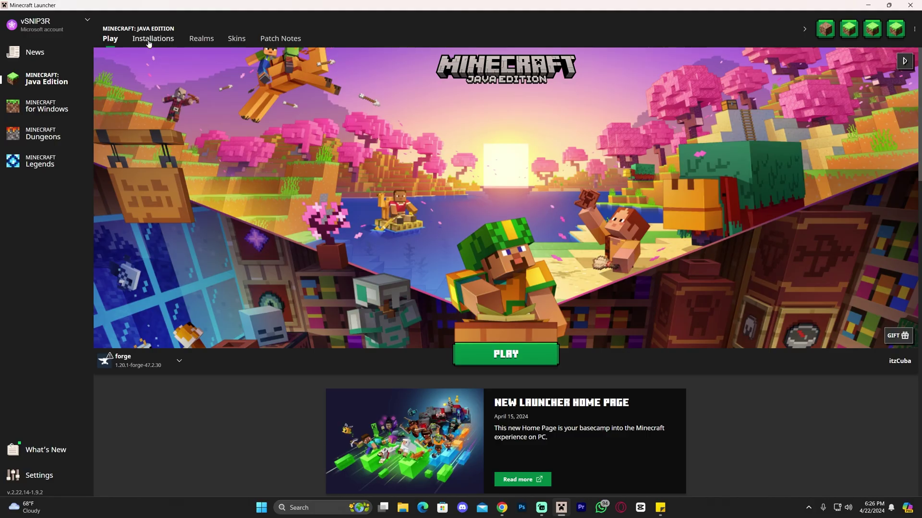
pyautogui.click(148, 40)
pyautogui.click(653, 68)
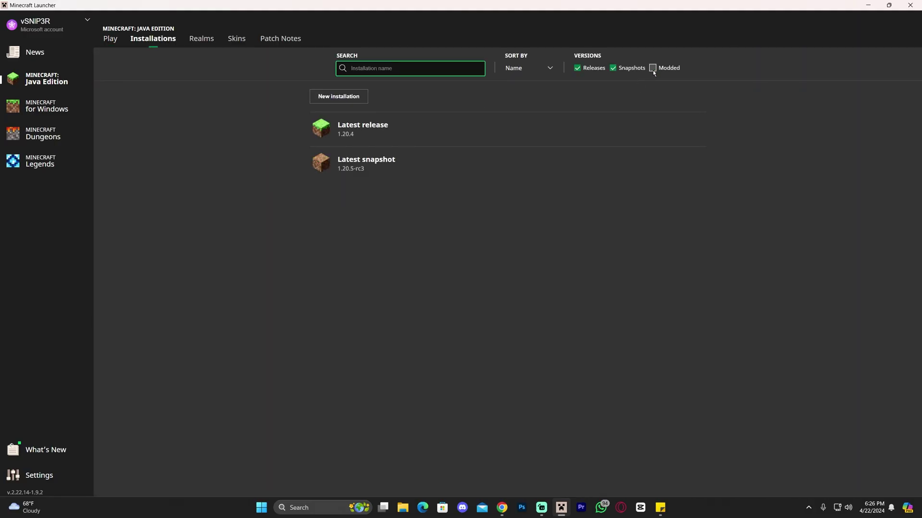
pyautogui.click(653, 68)
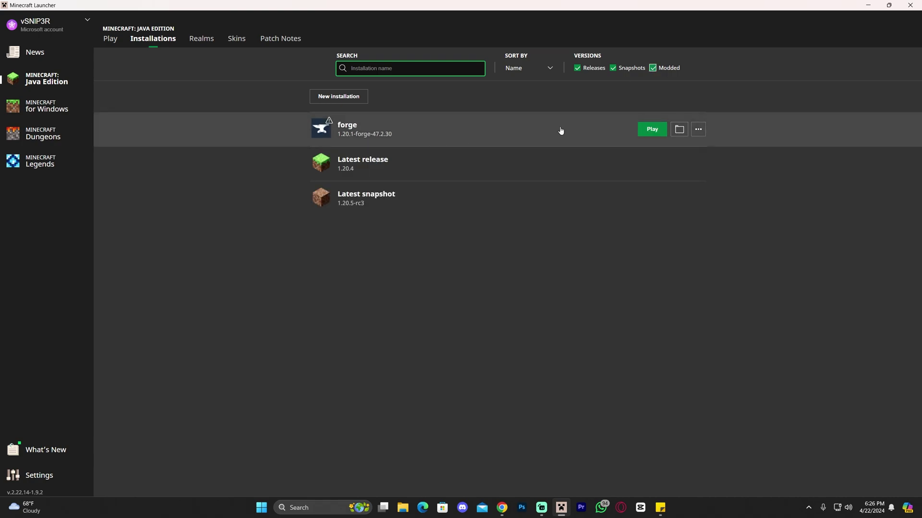
pyautogui.click(341, 97)
pyautogui.click(421, 103)
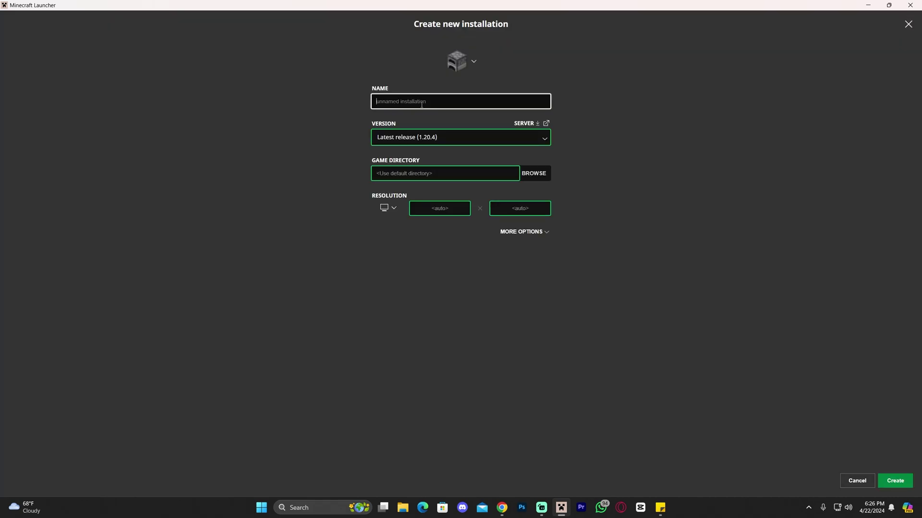
# - Pick release 1.20.1-forge-47.2.30 as the new installation's version
pyautogui.click(423, 137)
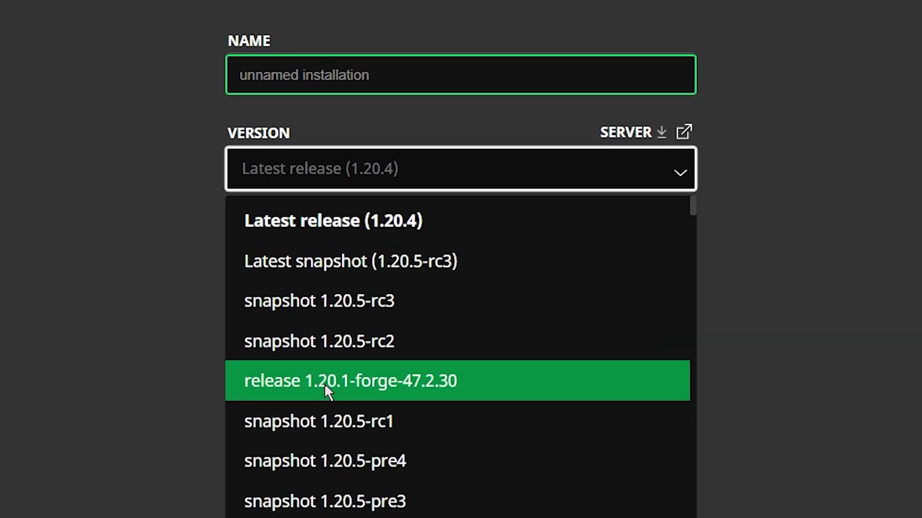
pyautogui.click(325, 390)
pyautogui.click(304, 169)
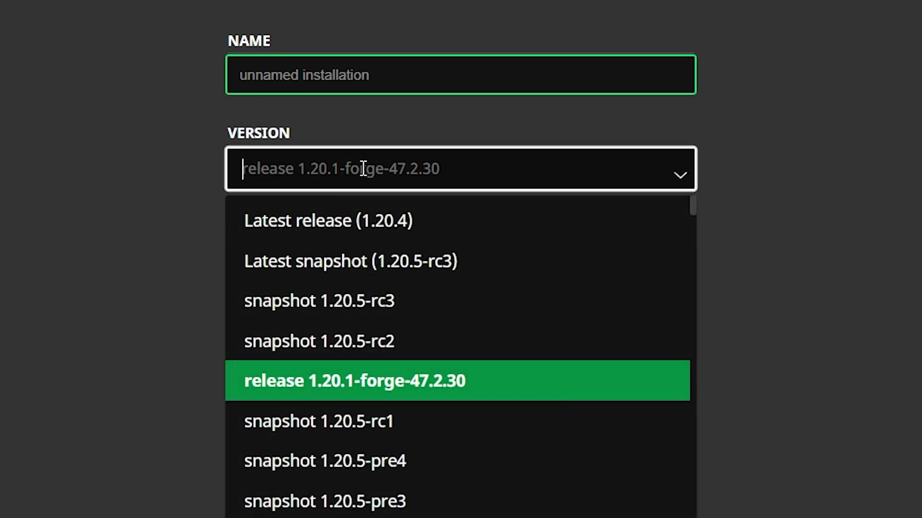
pyautogui.click(378, 383)
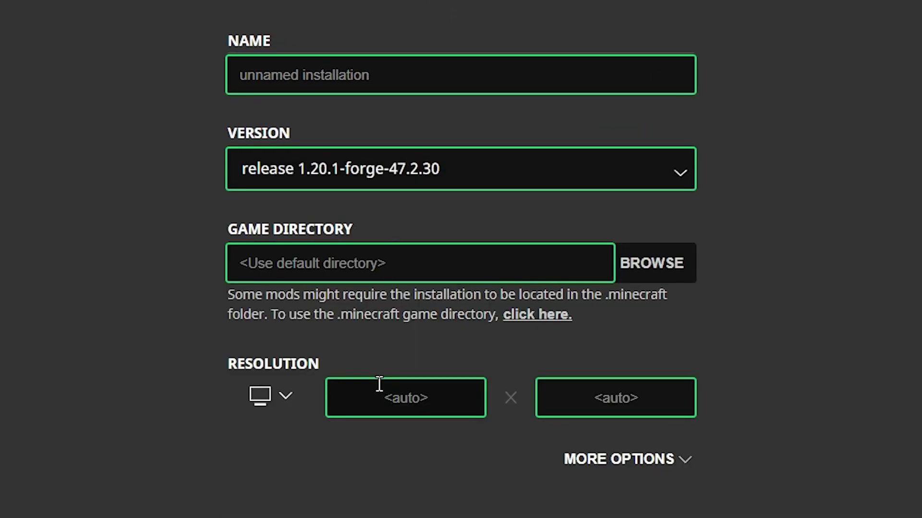
pyautogui.click(380, 75)
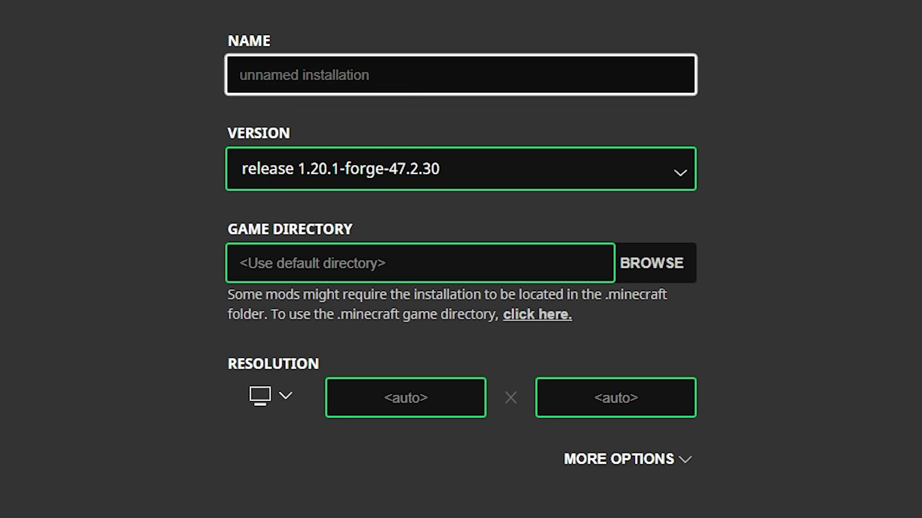
# - Cancel the unsaved installation and return to the Installations list via the Play page
pyautogui.click(858, 482)
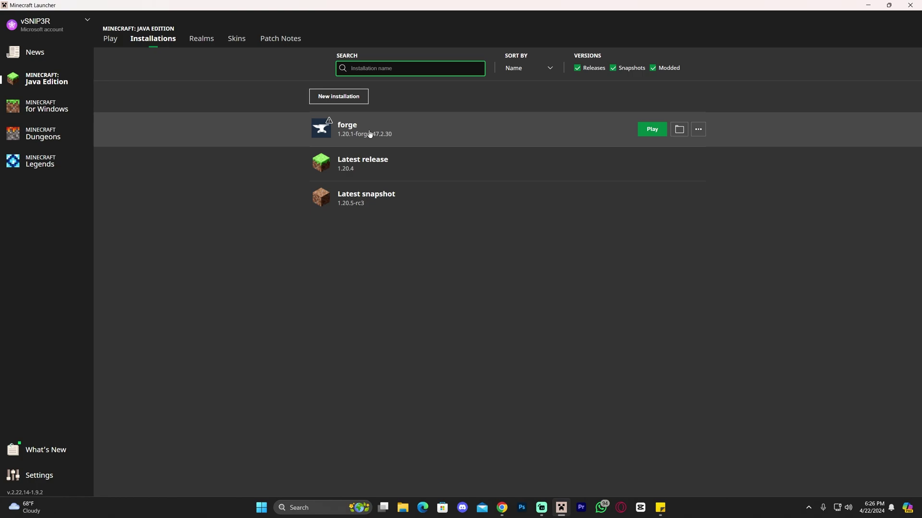
pyautogui.click(110, 38)
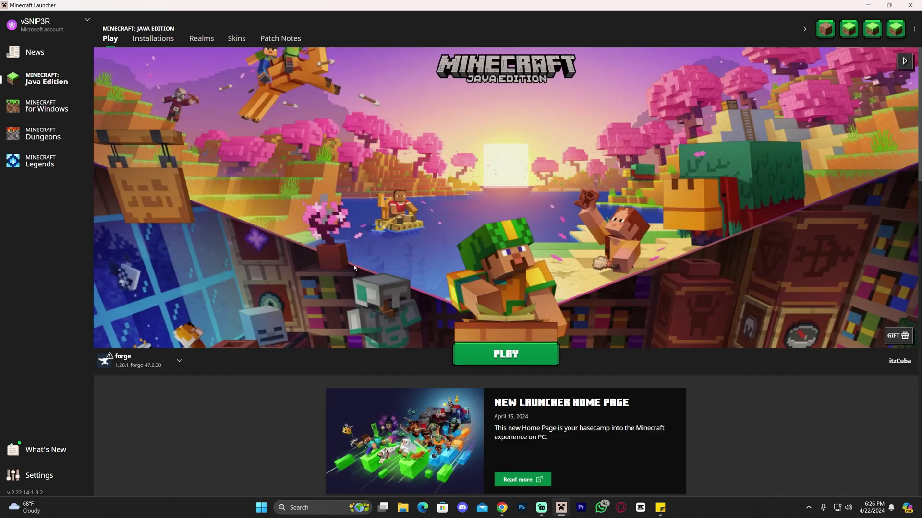
pyautogui.click(154, 39)
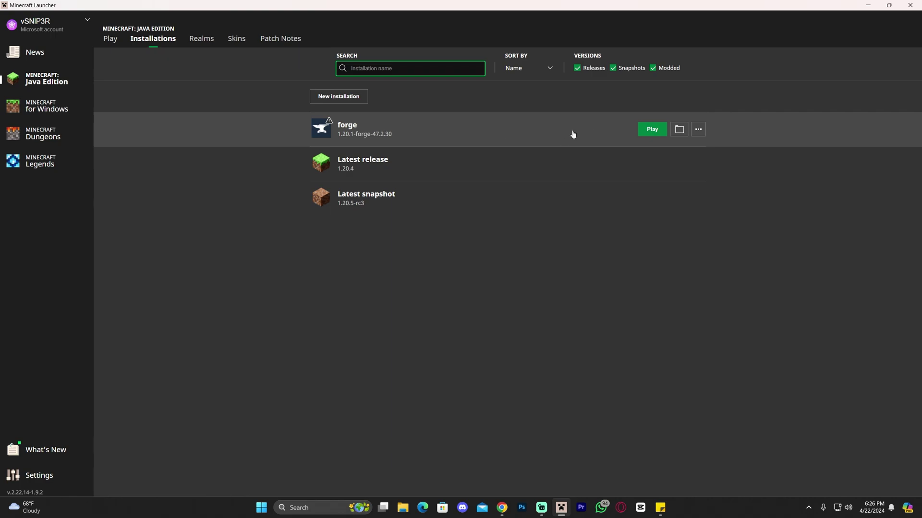
# - Open the forge installation's .minecraft folder and delete the old mods folder
pyautogui.click(679, 129)
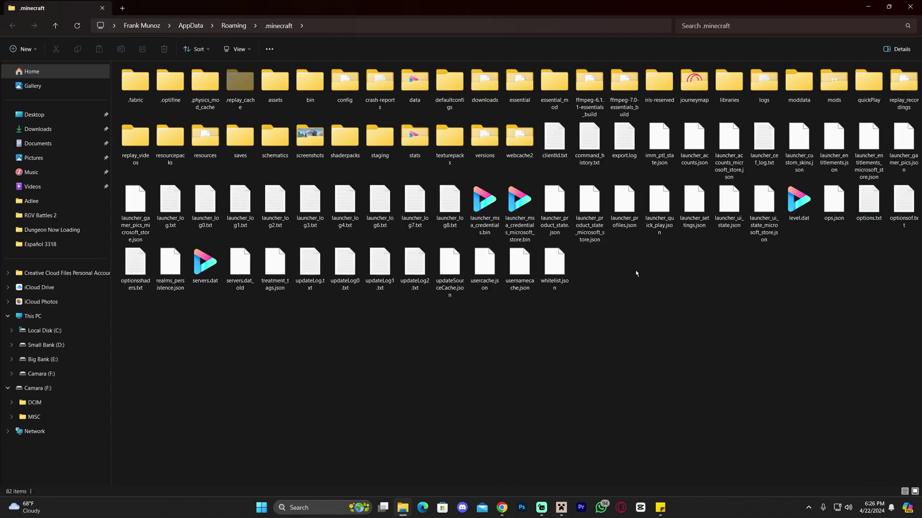
pyautogui.press('super+Down')
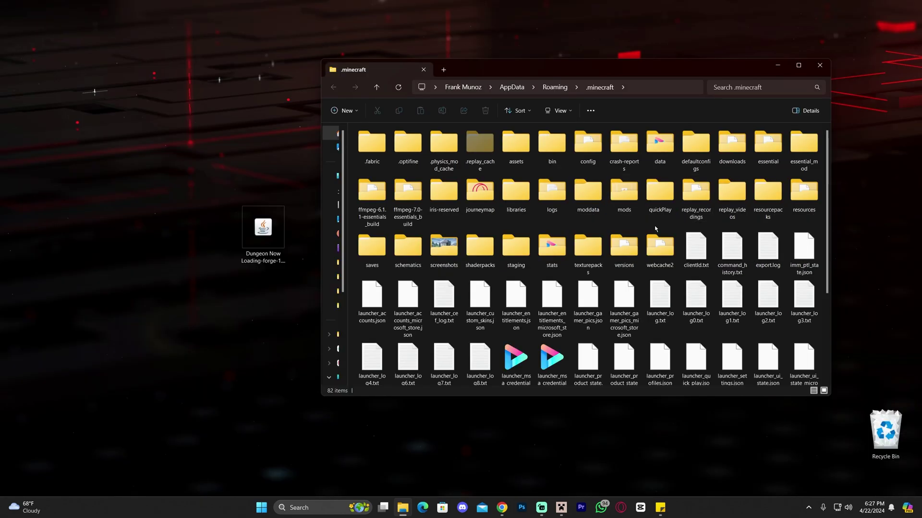
pyautogui.click(627, 211)
pyautogui.doubleClick(626, 211)
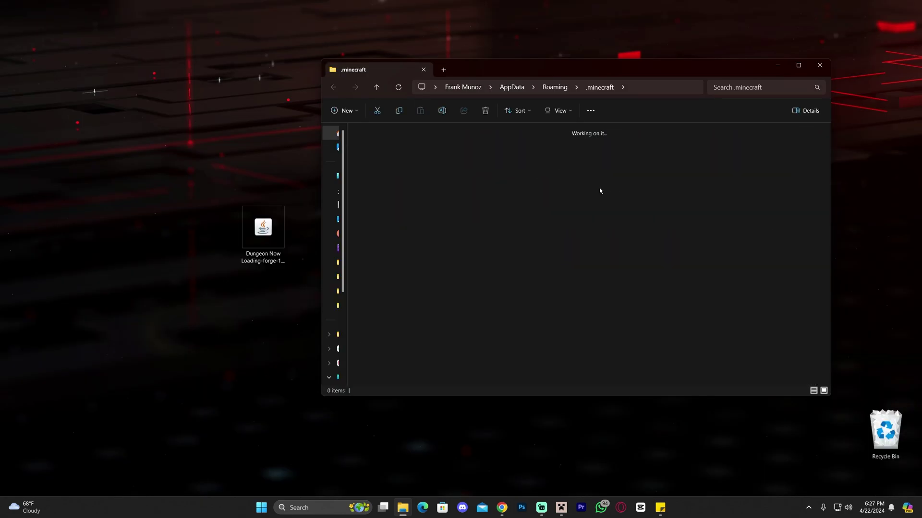
pyautogui.hotkey('alt', 'Left')
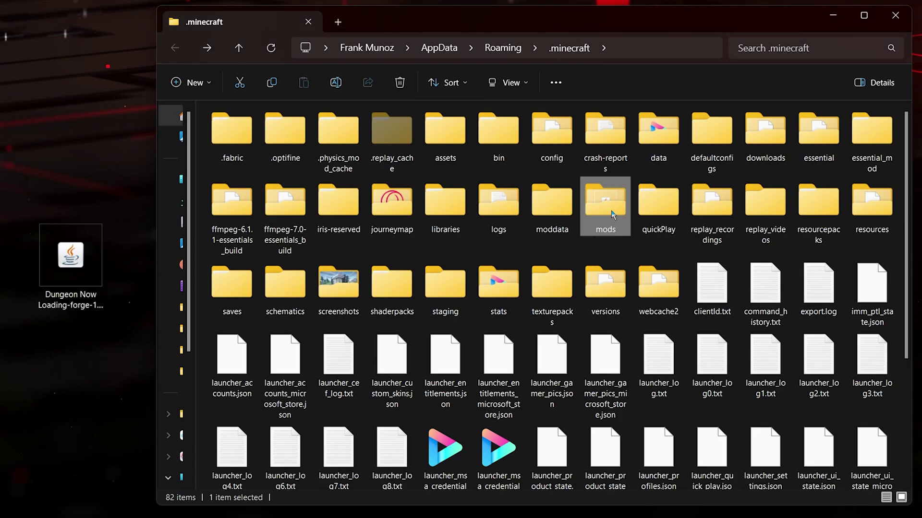
pyautogui.press('Delete')
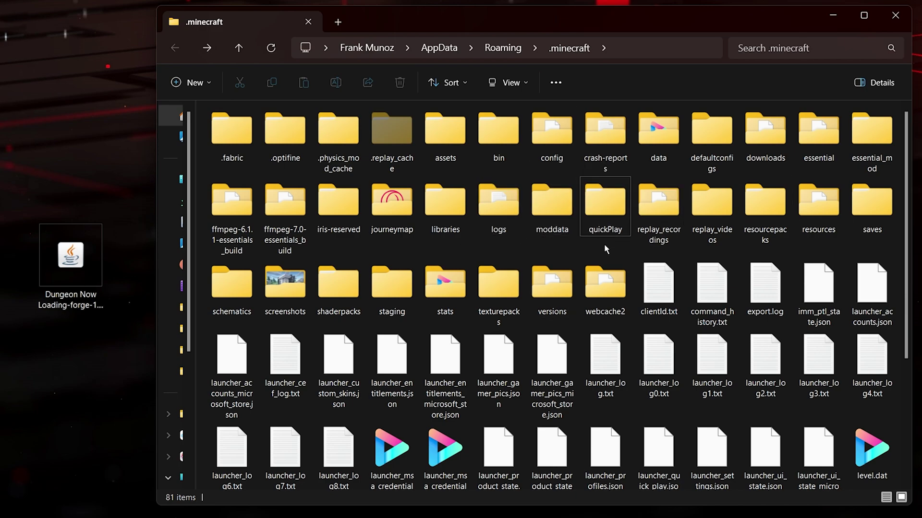
# - Create a new empty folder named mods in .minecraft
pyautogui.rightClick(575, 240)
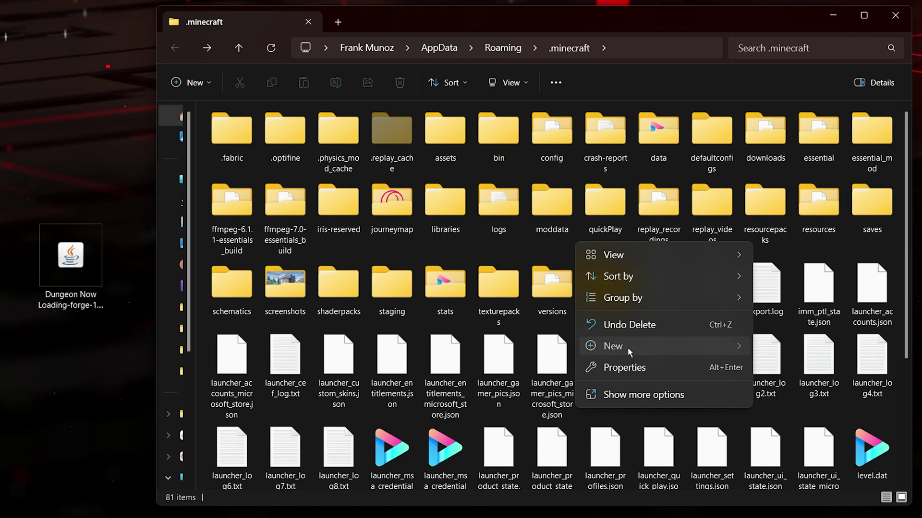
pyautogui.moveTo(627, 346)
pyautogui.click(772, 347)
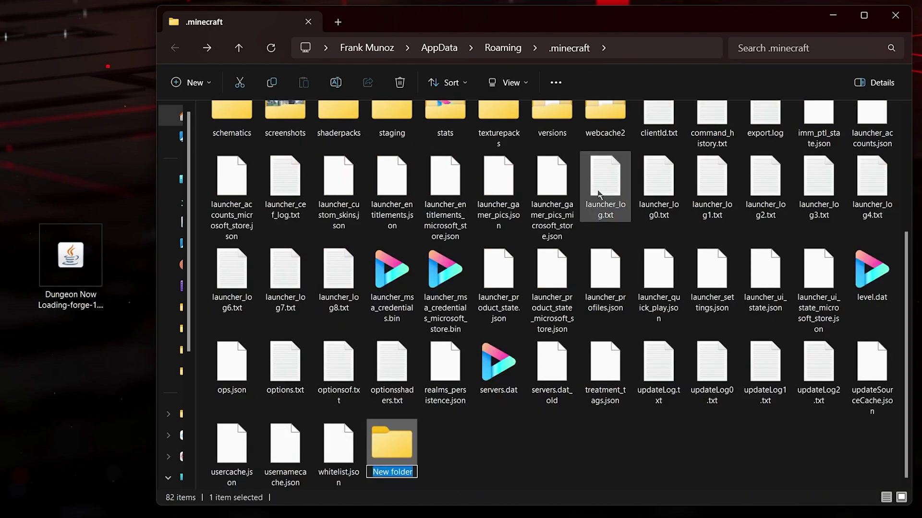
pyautogui.write('mods')
pyautogui.click(461, 456)
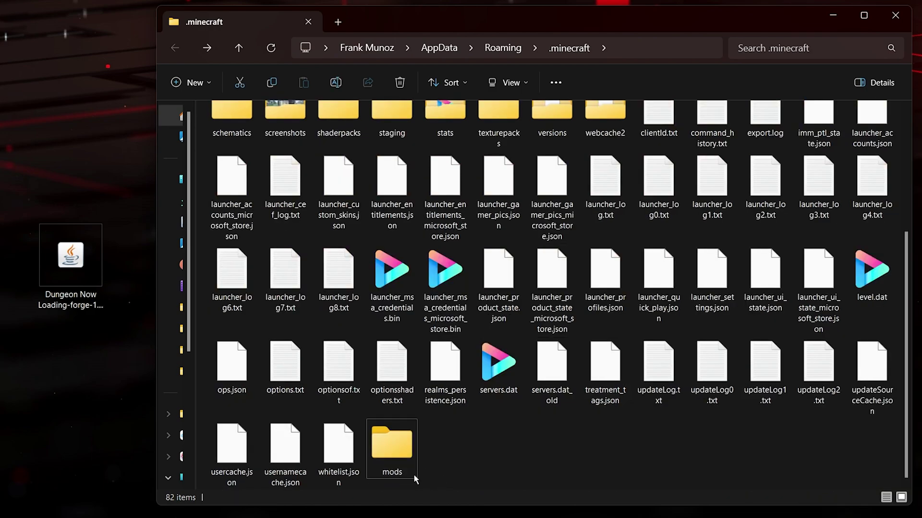
# - Move the Dungeon Now Loading jar from the desktop into the new mods folder and close Explorer
pyautogui.doubleClick(398, 453)
pyautogui.moveTo(30, 188); pyautogui.dragTo(82, 312)
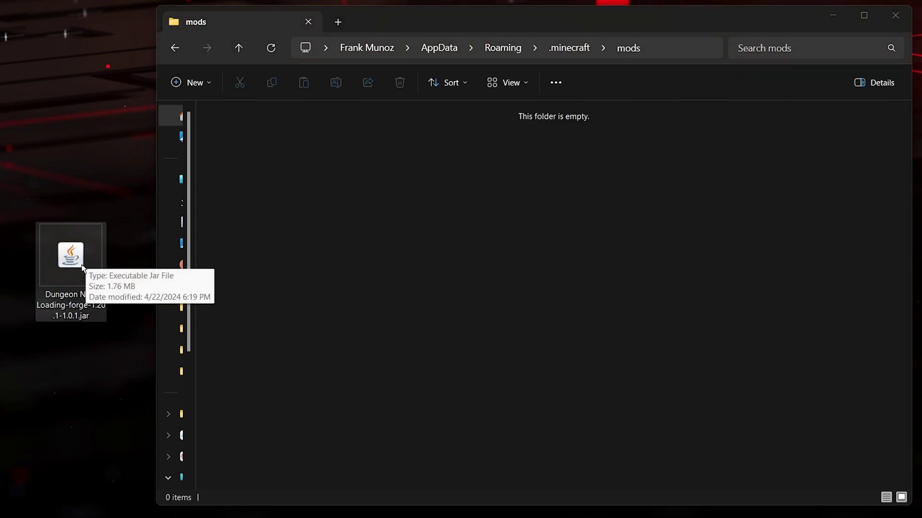
pyautogui.moveTo(79, 267); pyautogui.dragTo(557, 216)
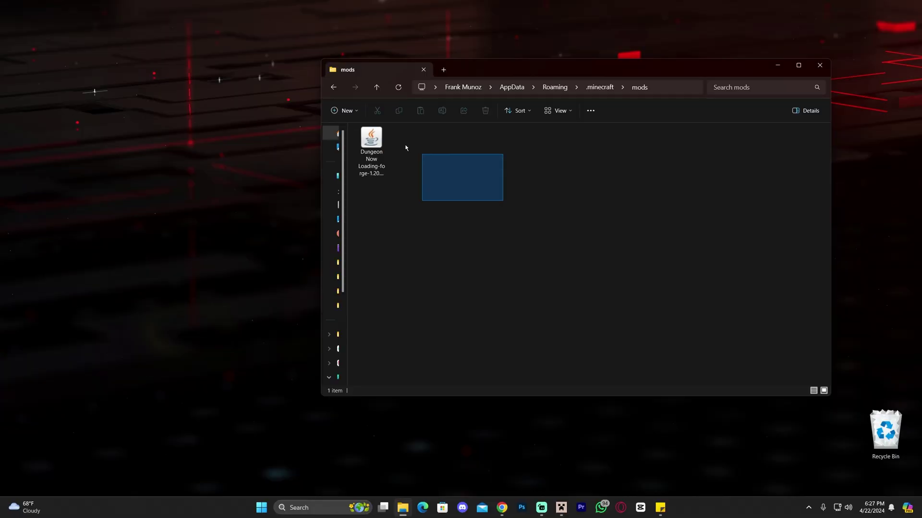
pyautogui.click(820, 65)
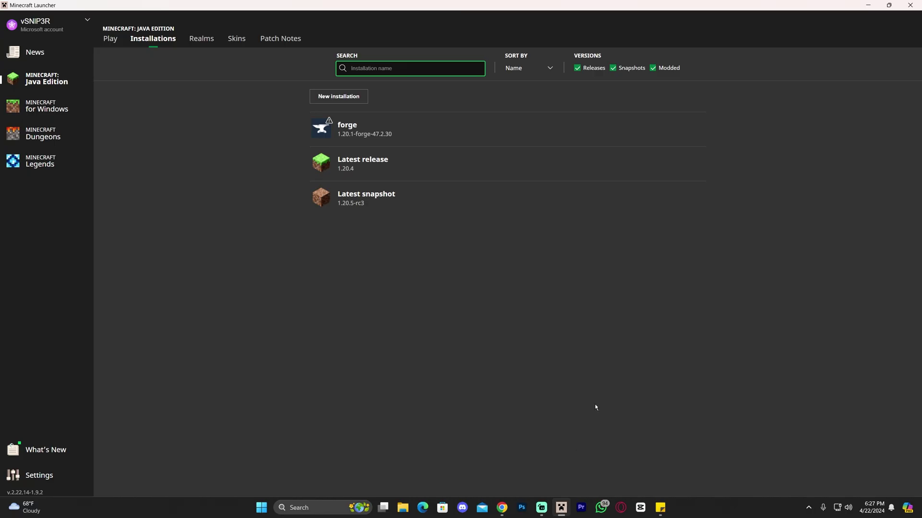
# - Edit the forge installation's JVM arguments, changing -Xmx2G to -Xmx8G for 8 GB of memory
pyautogui.moveTo(448, 136)
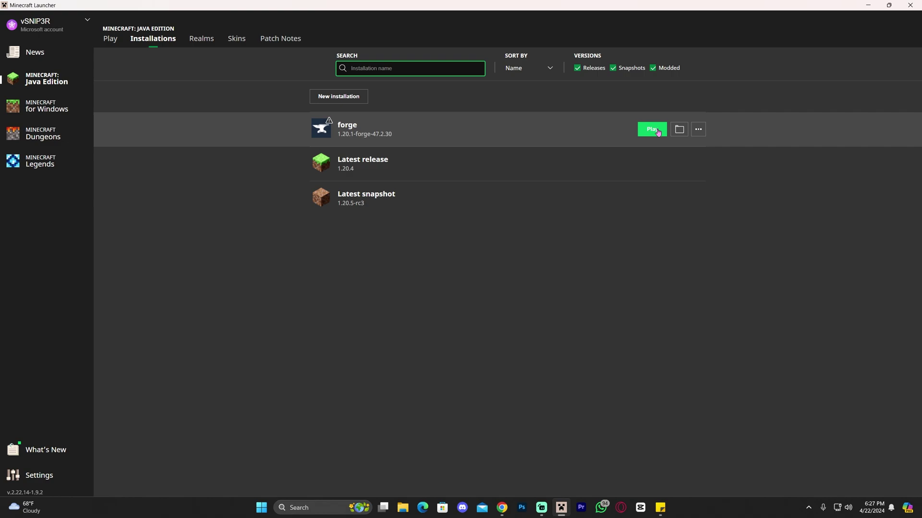
pyautogui.click(698, 130)
pyautogui.click(680, 150)
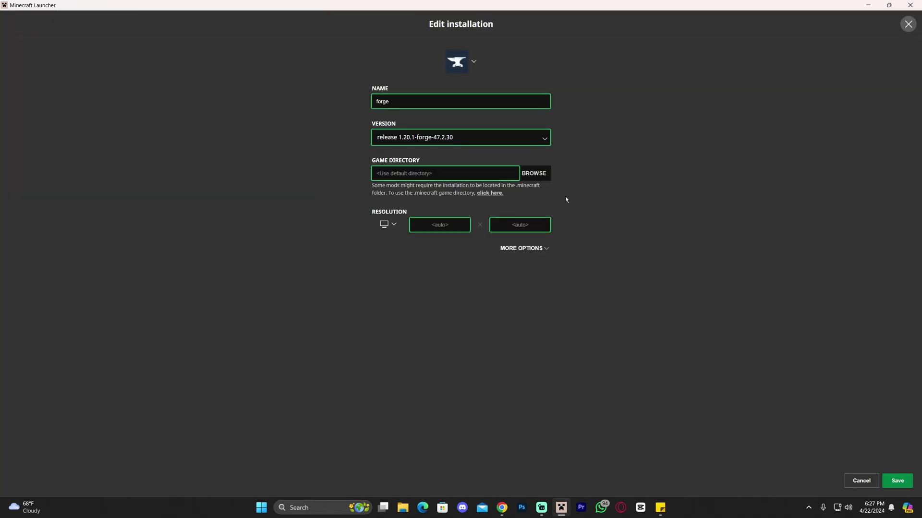
pyautogui.click(540, 253)
pyautogui.click(397, 310)
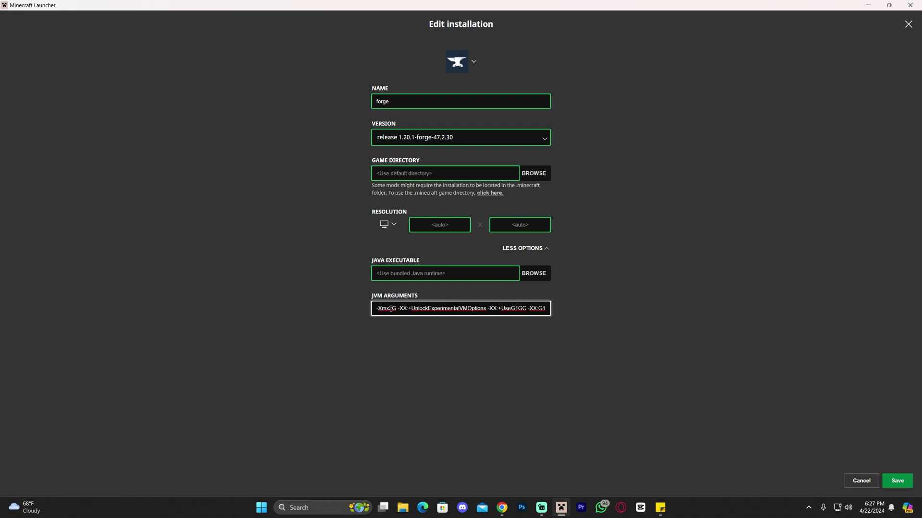
pyautogui.moveTo(392, 308); pyautogui.dragTo(389, 308)
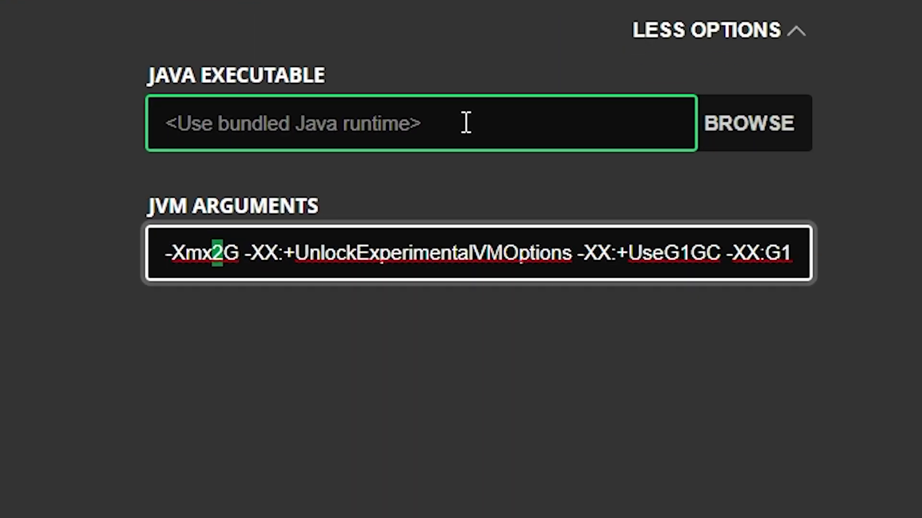
pyautogui.write('8')
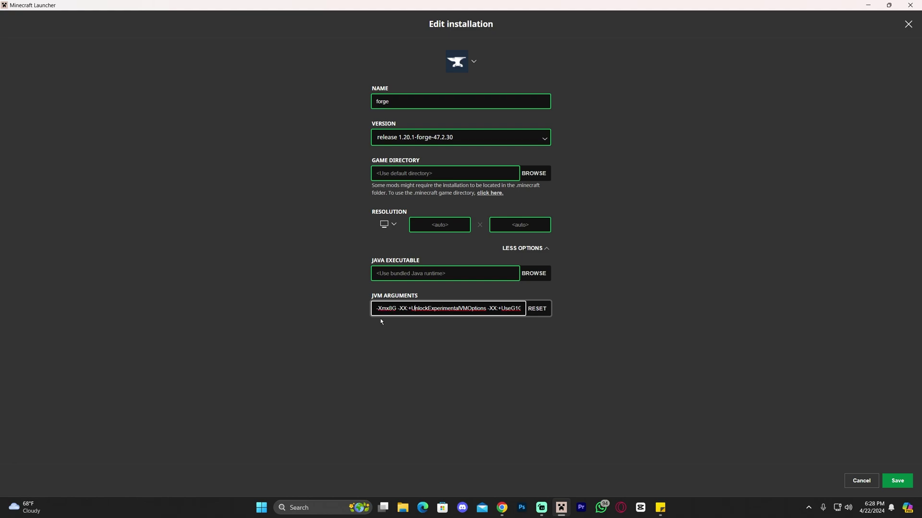
# - Save the forge installation, launch Forge 1.20.1 accepting the modded-game risk, and open Singleplayer
pyautogui.click(897, 481)
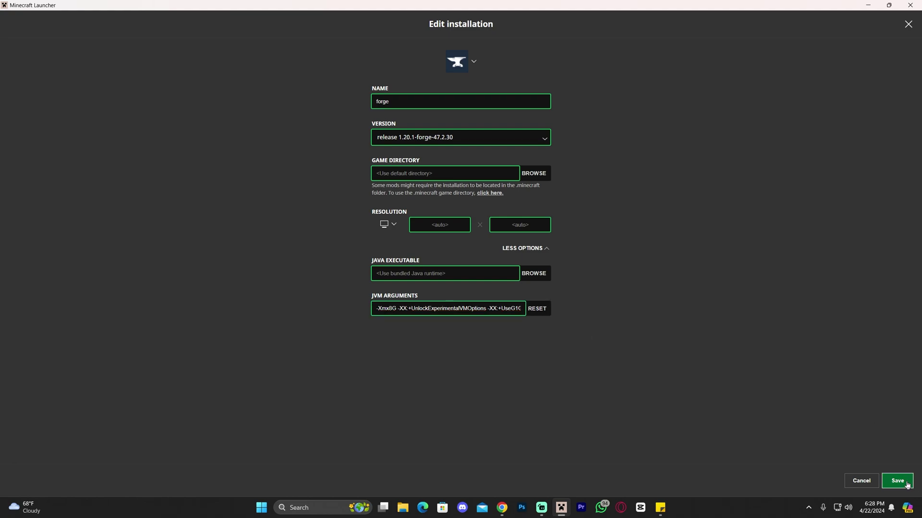
pyautogui.click(657, 134)
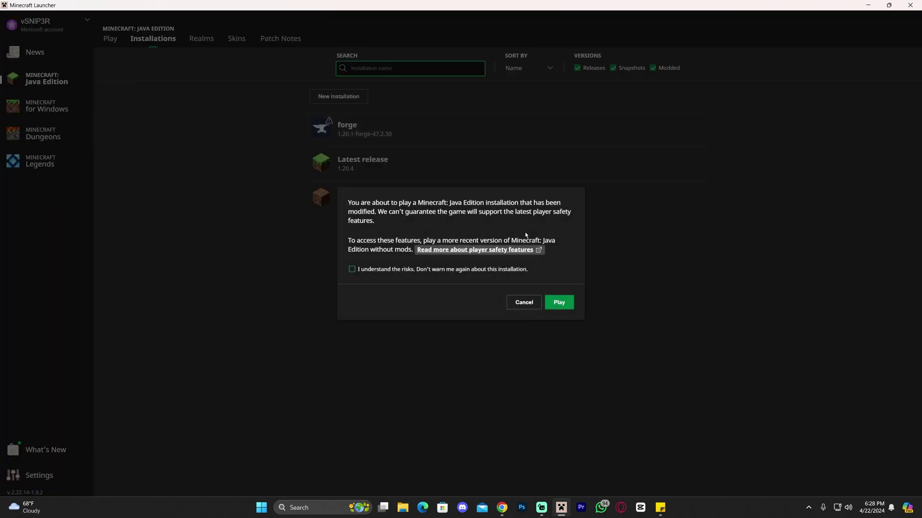
pyautogui.click(351, 270)
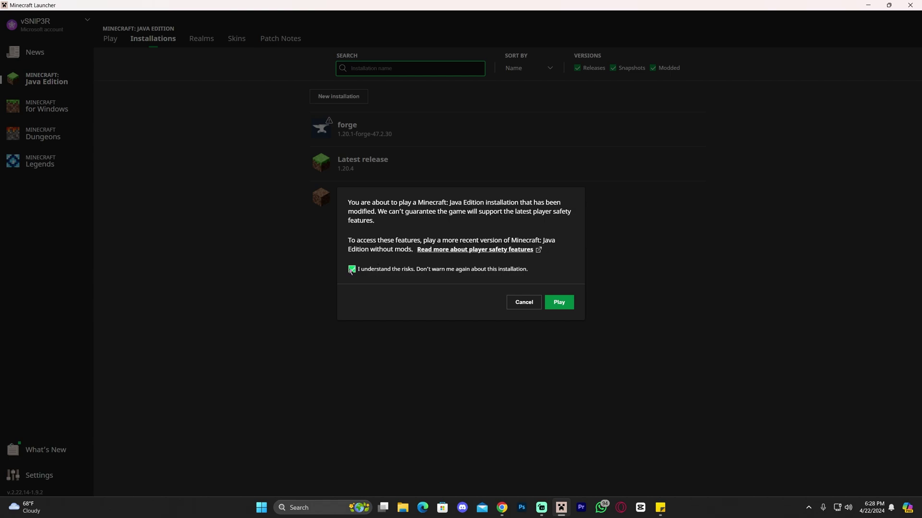
pyautogui.click(560, 303)
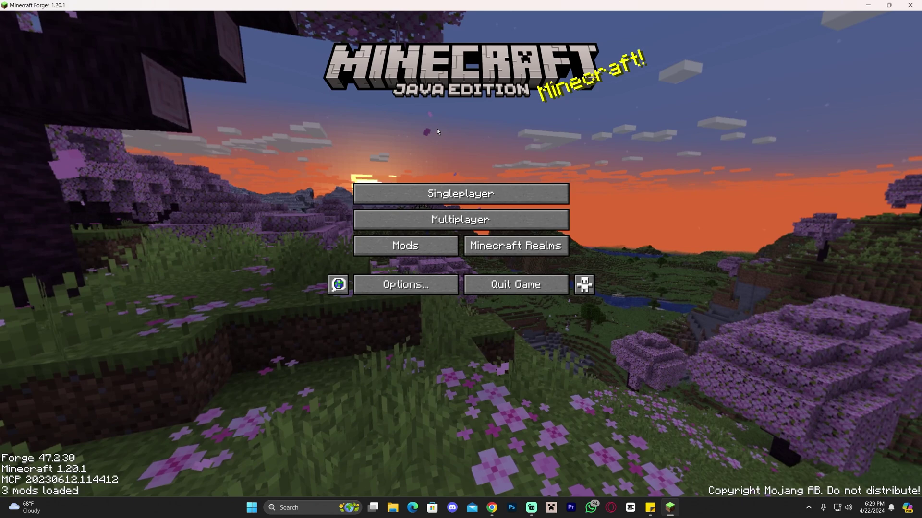
pyautogui.click(464, 194)
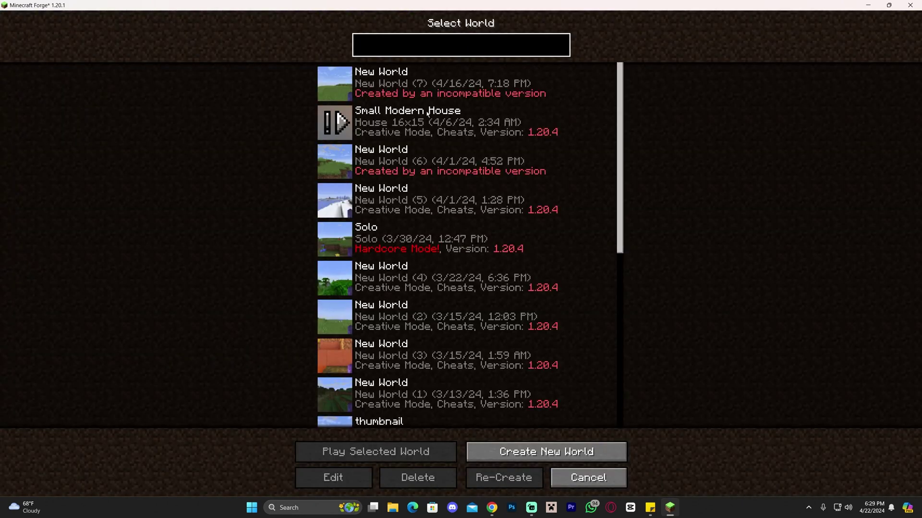
# - Create 'New World' with Game Mode switched from Hardcore to Creative, cheats allowed
pyautogui.click(511, 449)
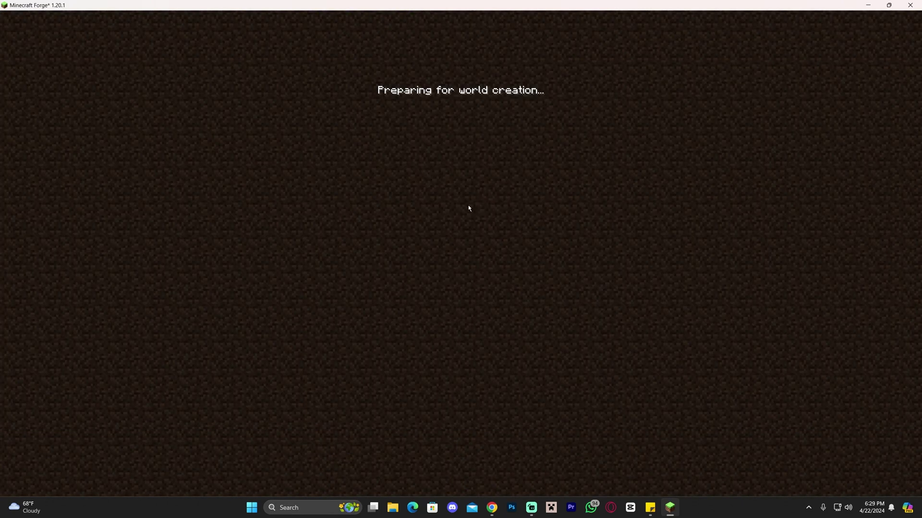
pyautogui.click(499, 144)
pyautogui.click(499, 144)
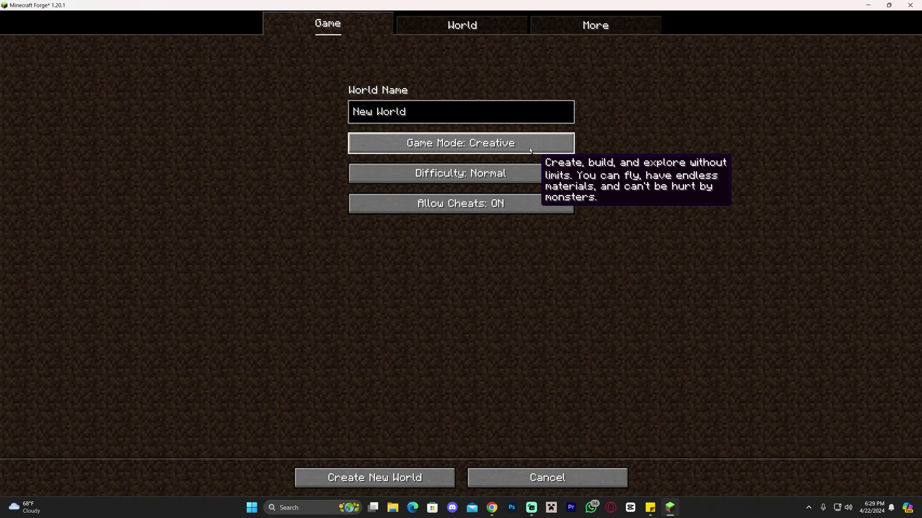
pyautogui.click(422, 486)
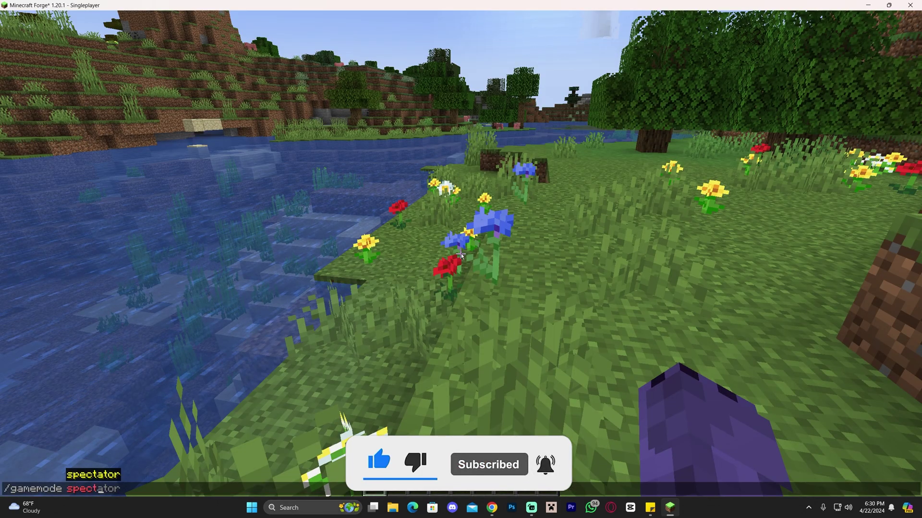
# - Run /gamemode spectator and fly down through the cave into the lit underground dungeon
pyautogui.press('Return')
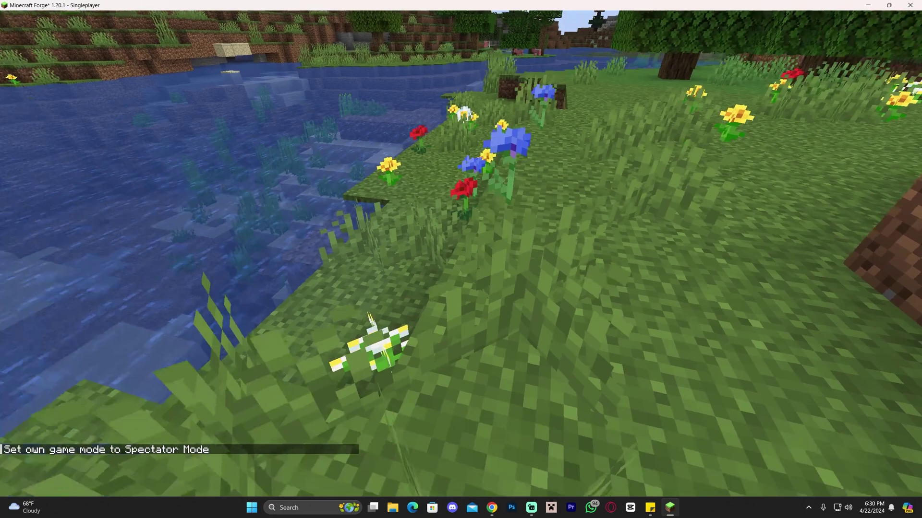
pyautogui.press('w')
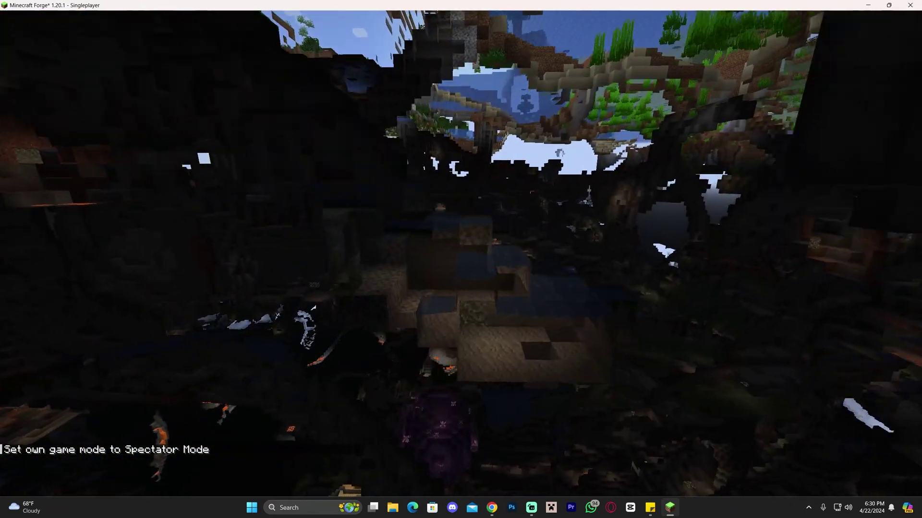
pyautogui.press('w')
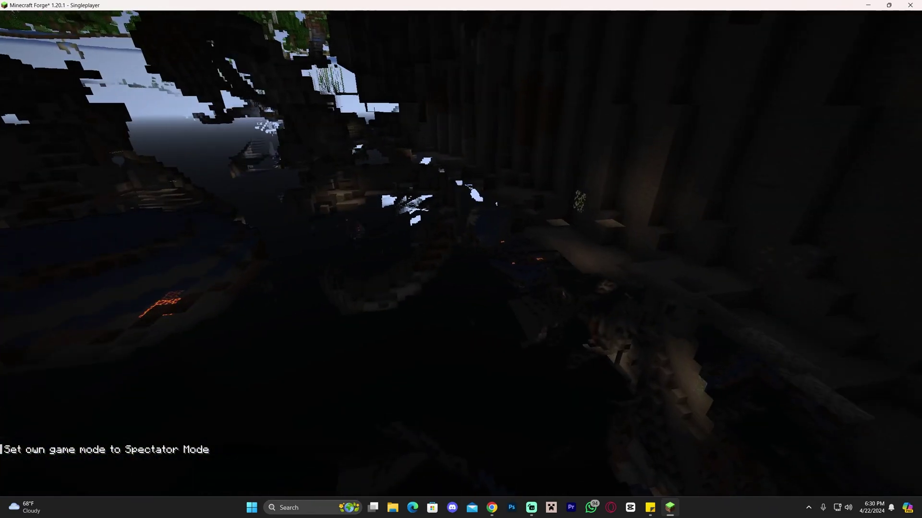
pyautogui.press('w')
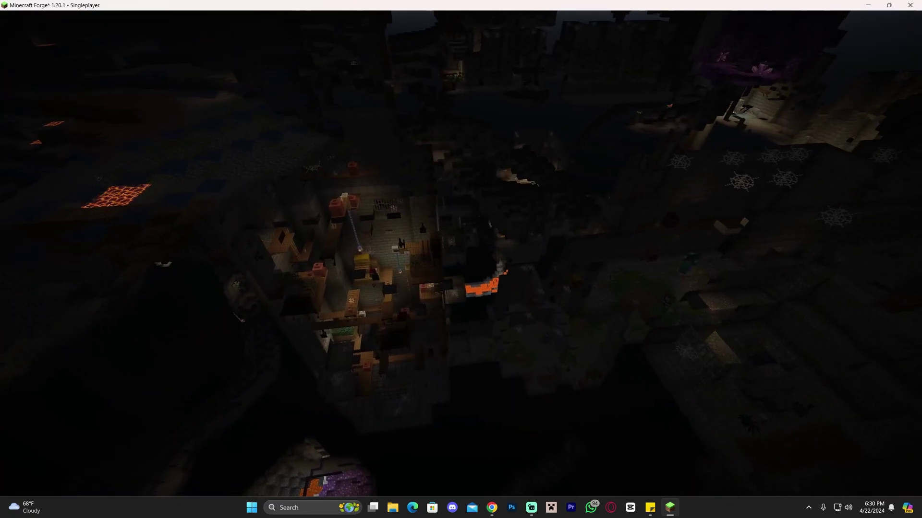
pyautogui.press('w')
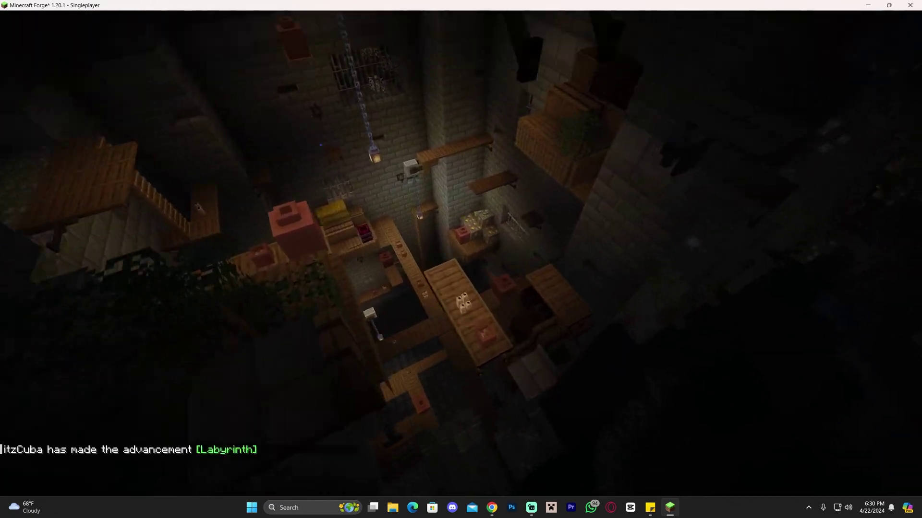
pyautogui.press('w')
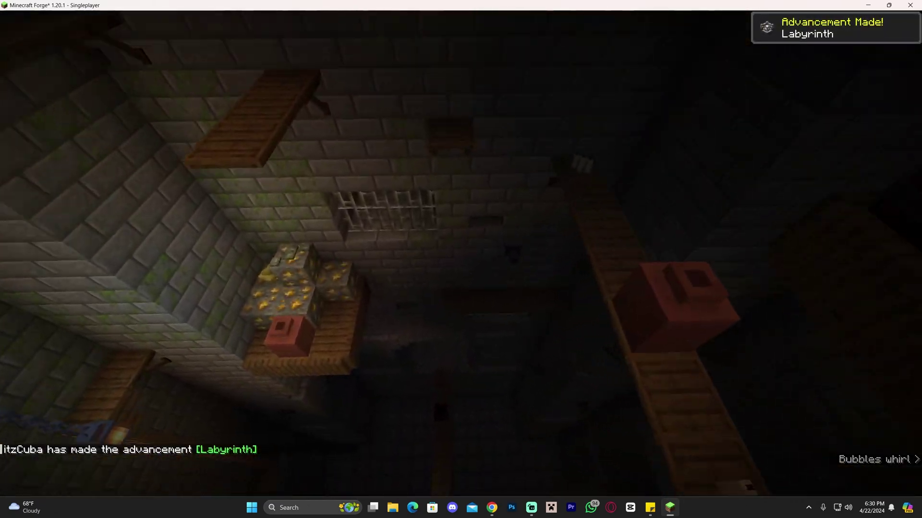